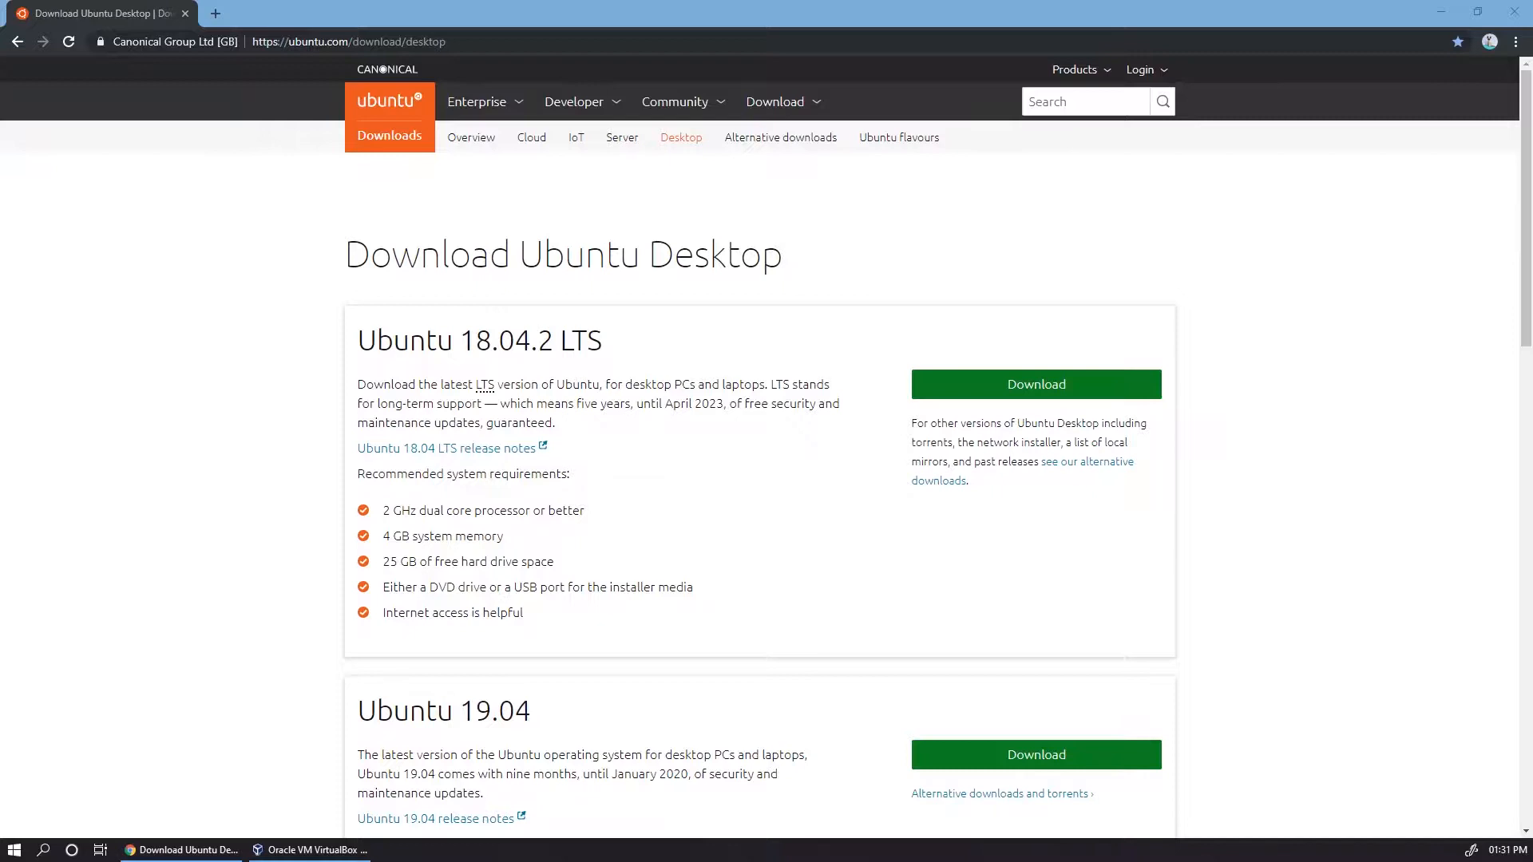
Step: Download the Ubuntu 18.04.2 LTS desktop image
click(991, 387)
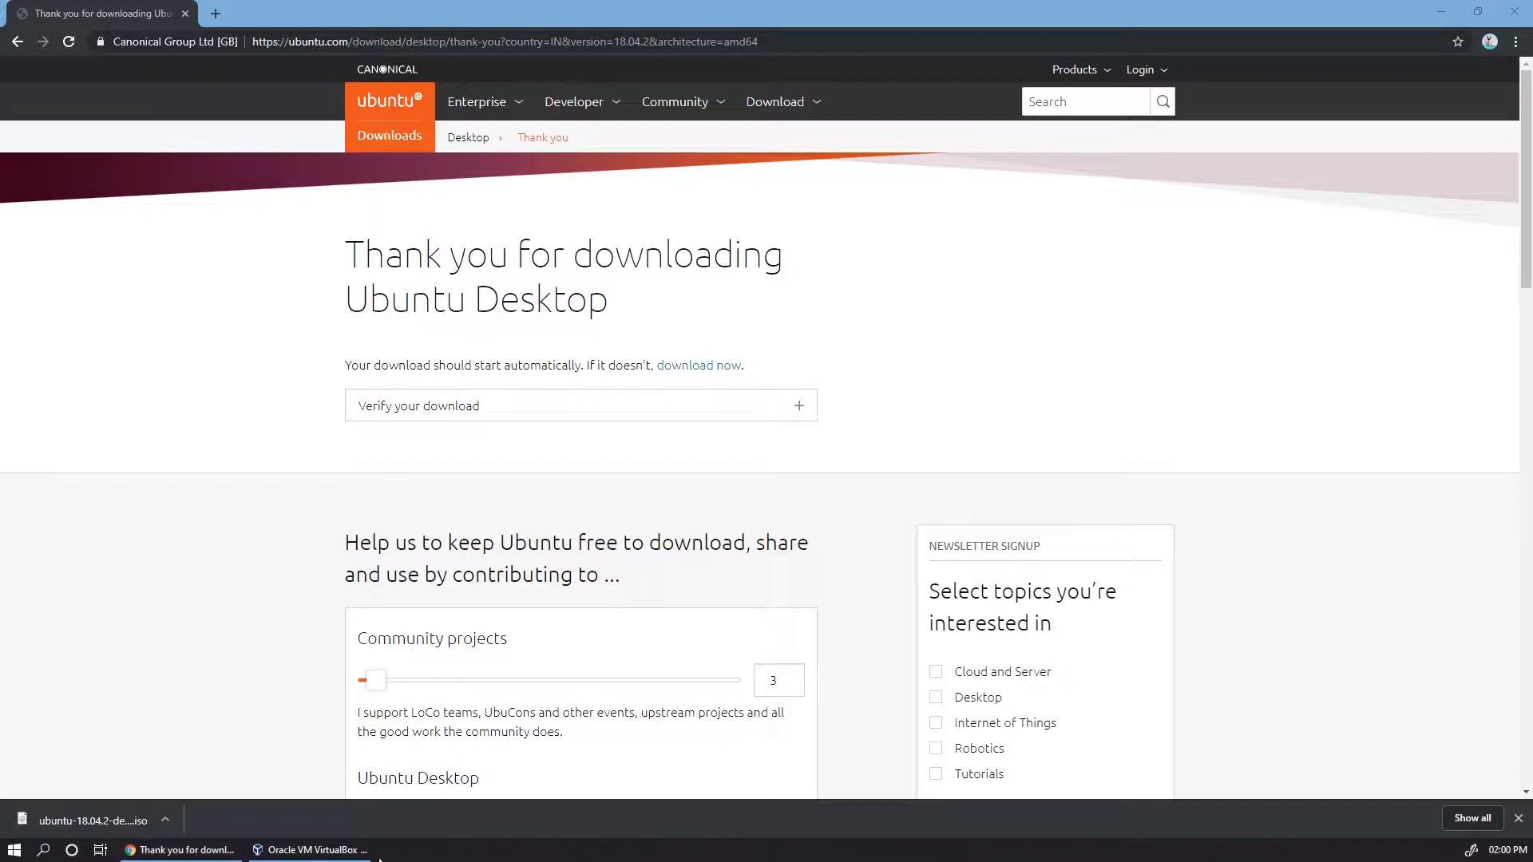
Step: Switch to VirtualBox and start a new virtual machine named Ubuntu with type Linux and version Ubuntu (64-bit)
click(312, 849)
click(840, 222)
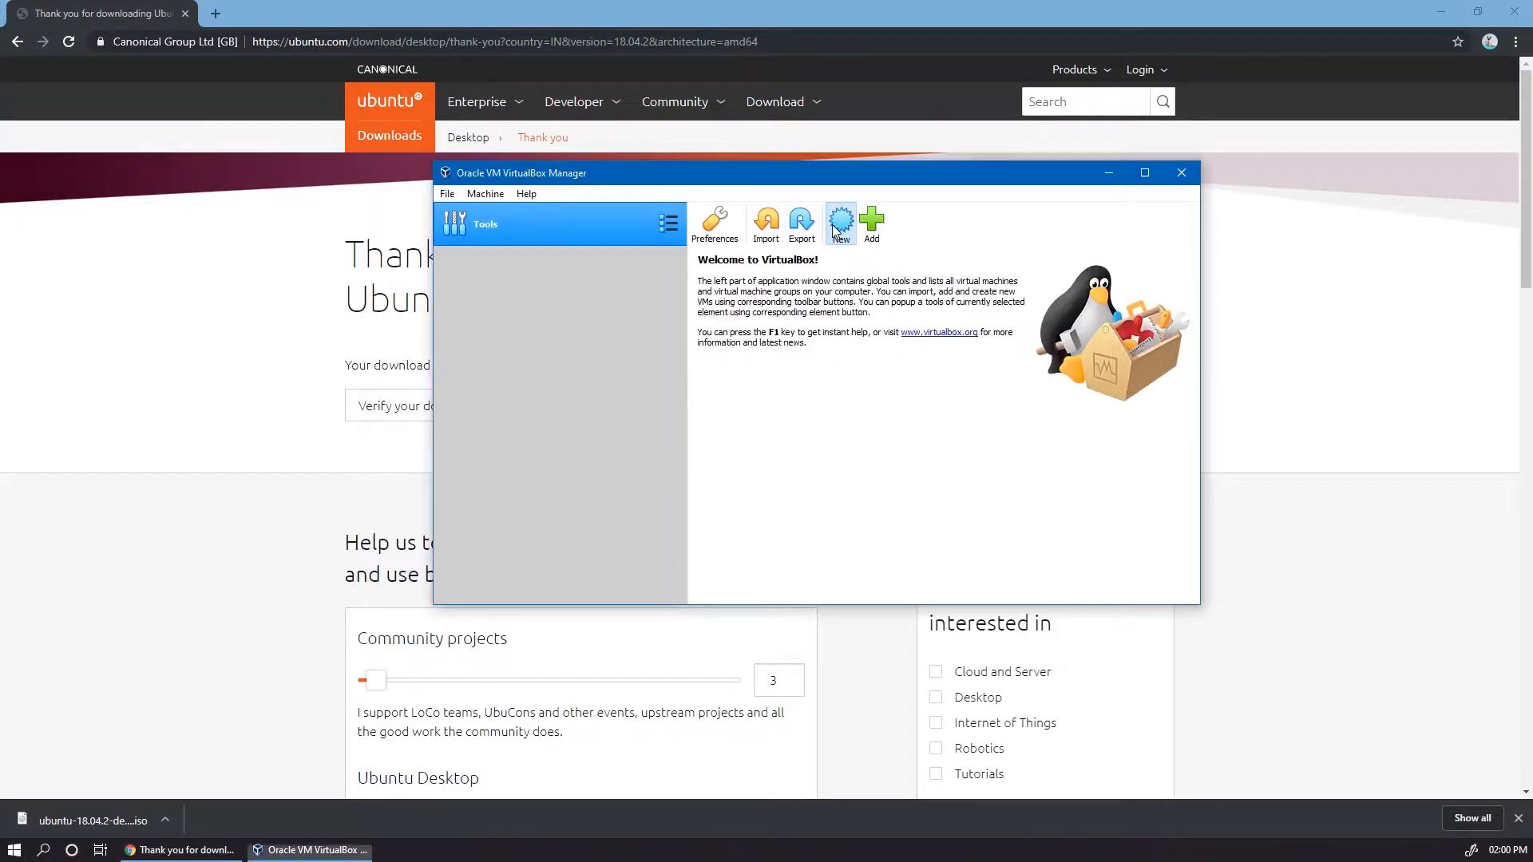
text(Ubuntu)
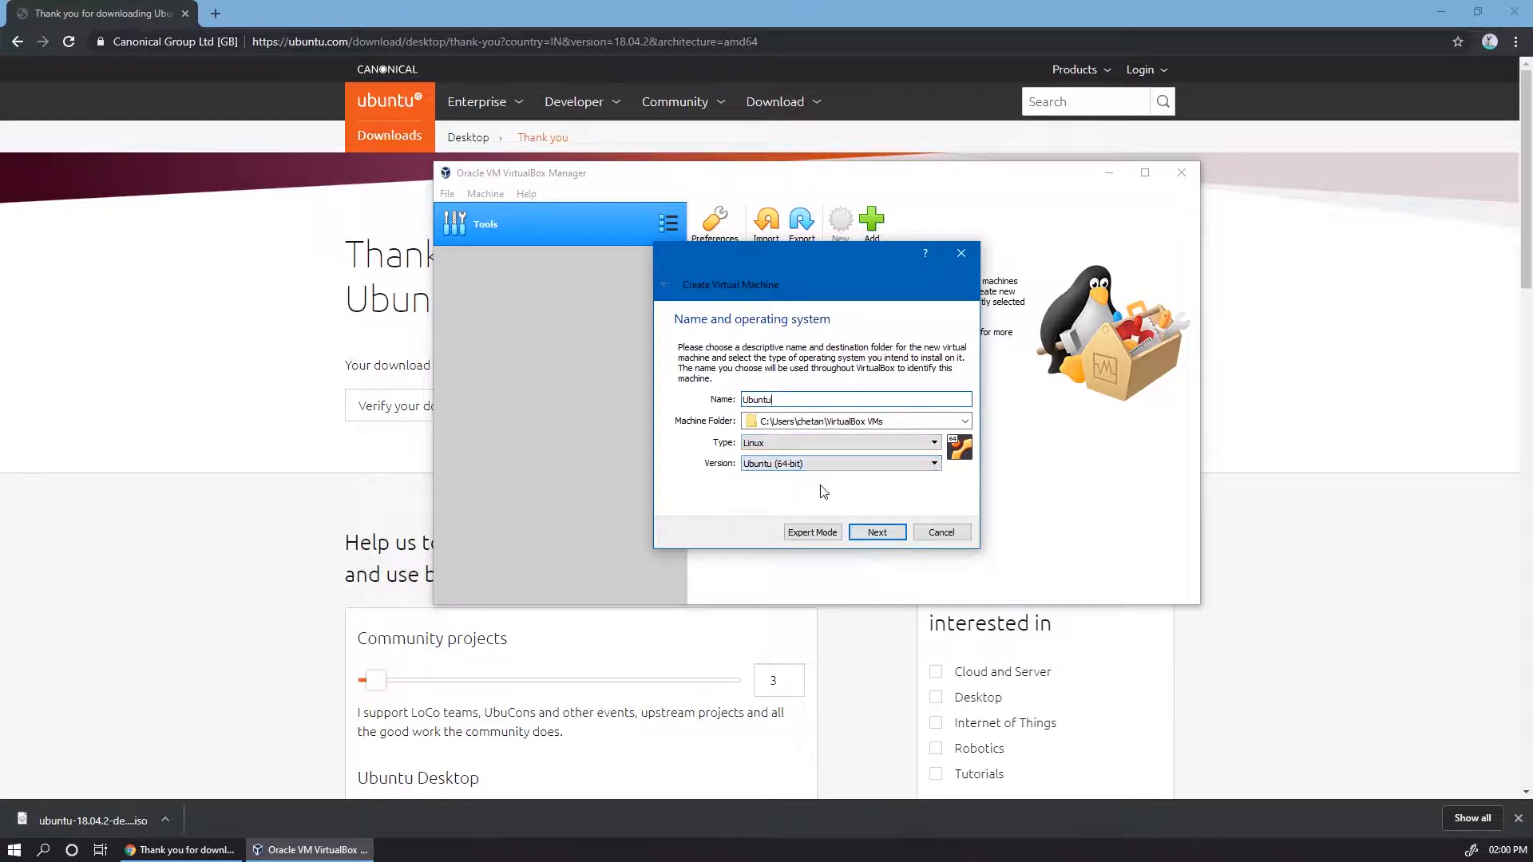
click(861, 464)
scroll(826, 544, up, 2)
click(677, 495)
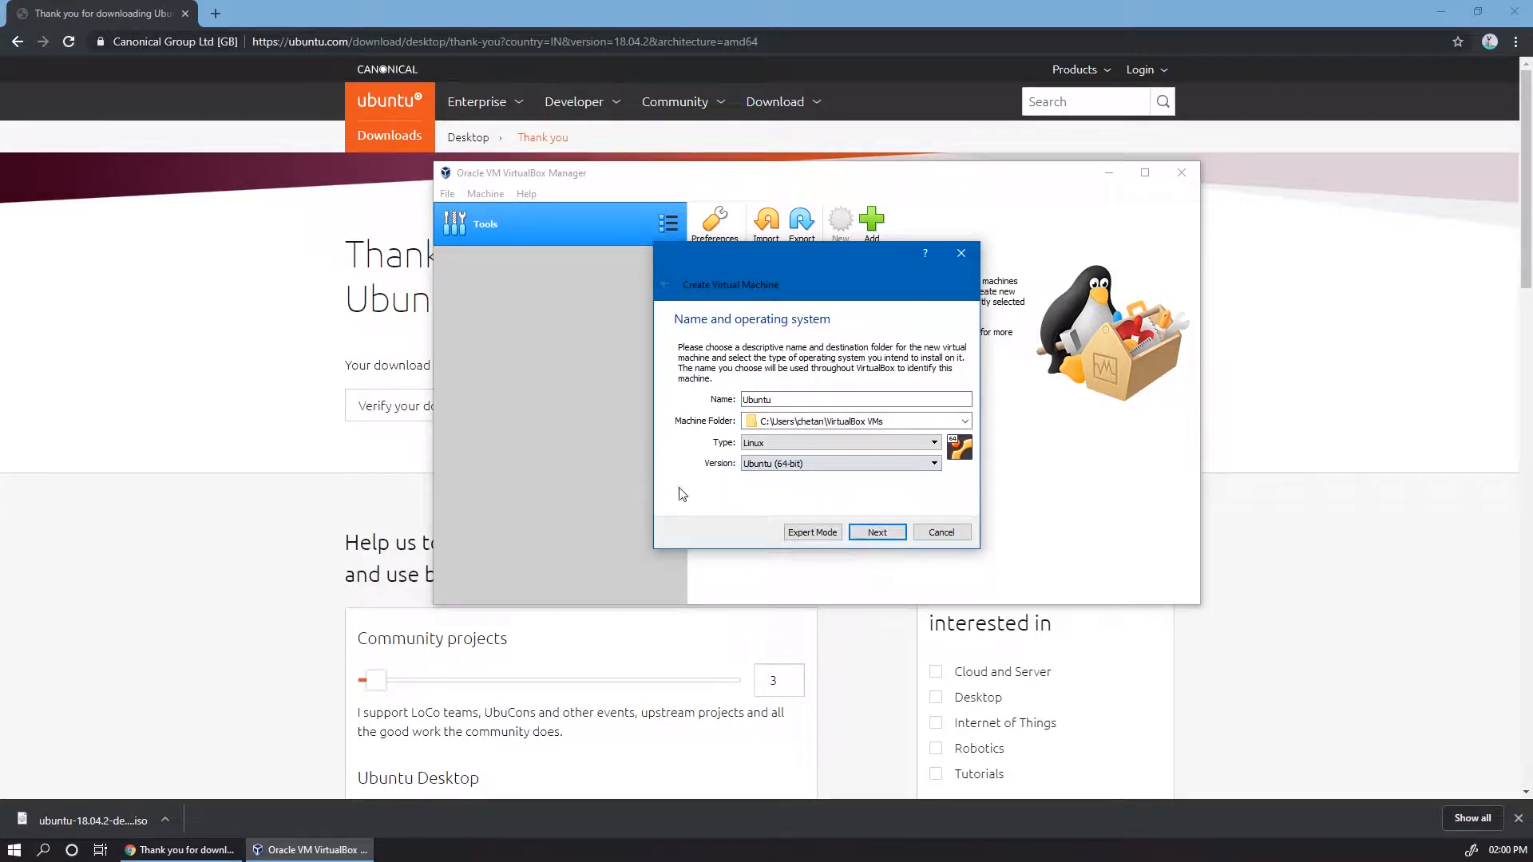
click(878, 532)
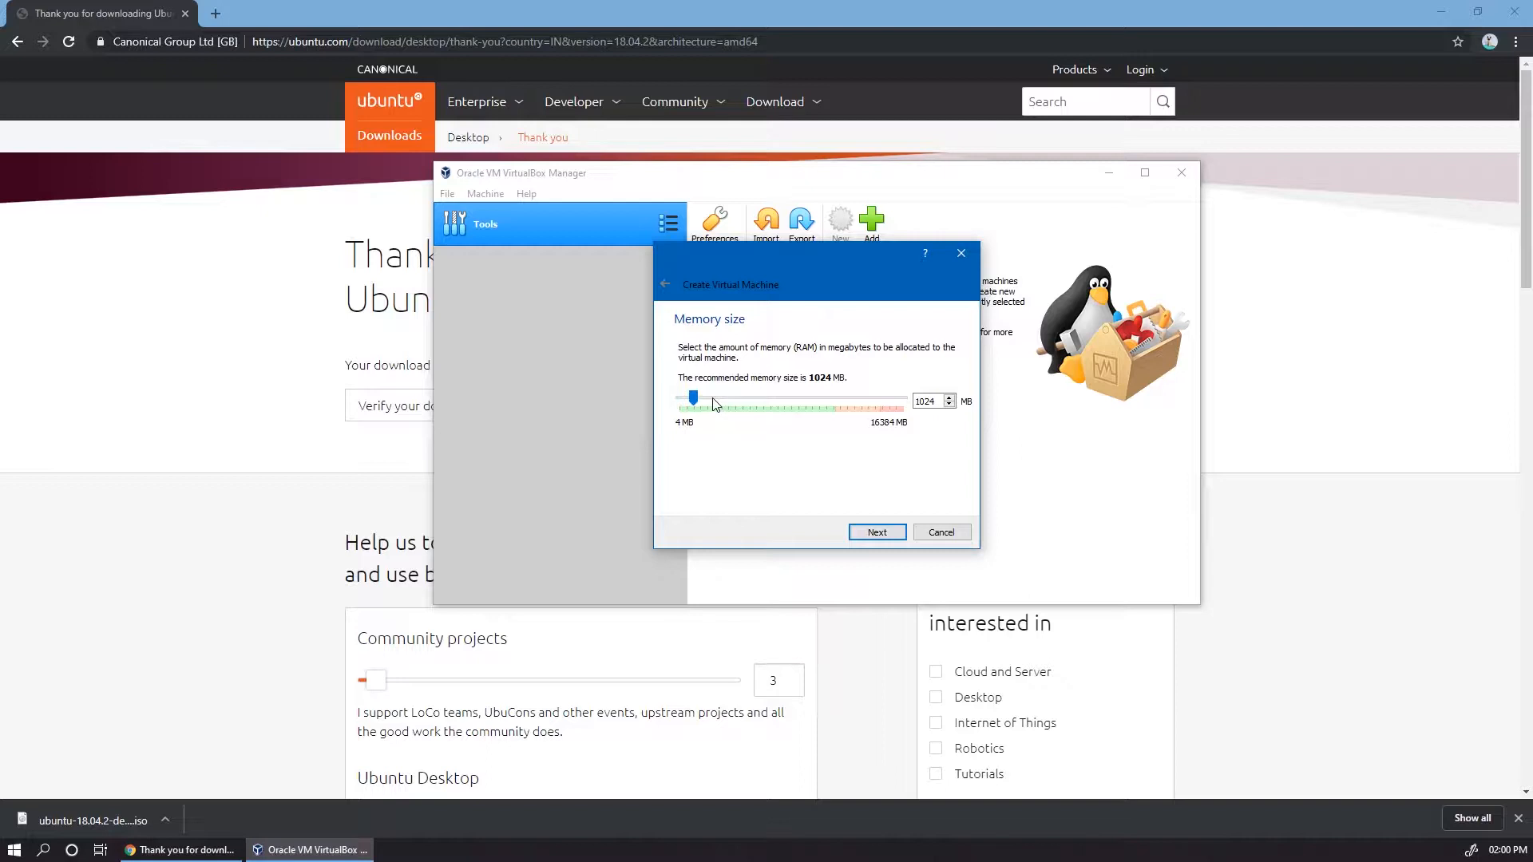
Step: Allocate 2048 MB of memory to the new machine and create a dynamically allocated 10 GB VDI hard disk for it
mouse_move(693, 398)
mouse_down()
mouse_move(722, 403)
mouse_move(706, 398)
mouse_up()
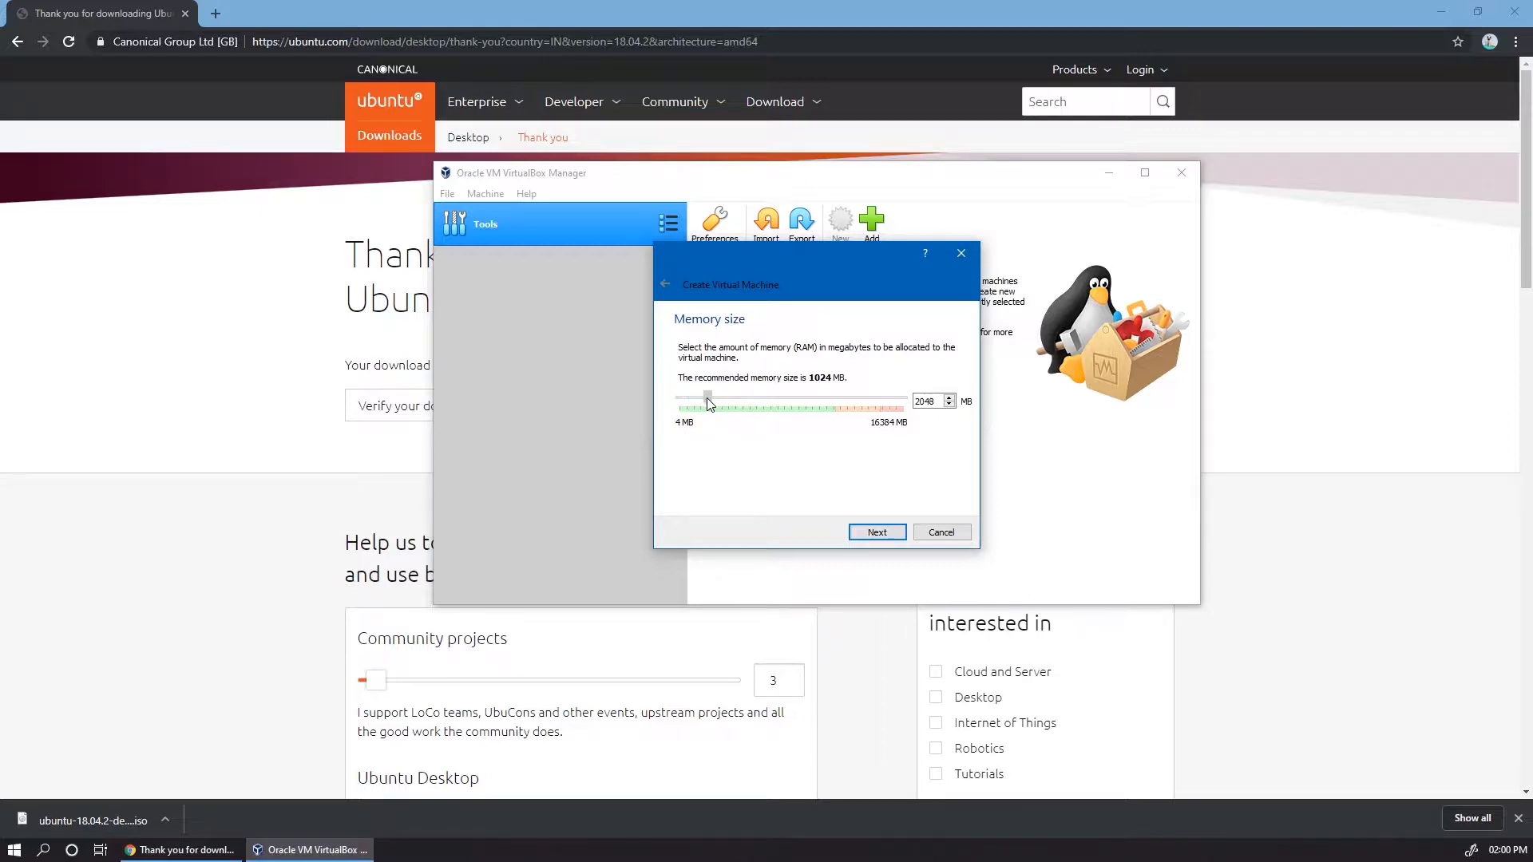
click(869, 534)
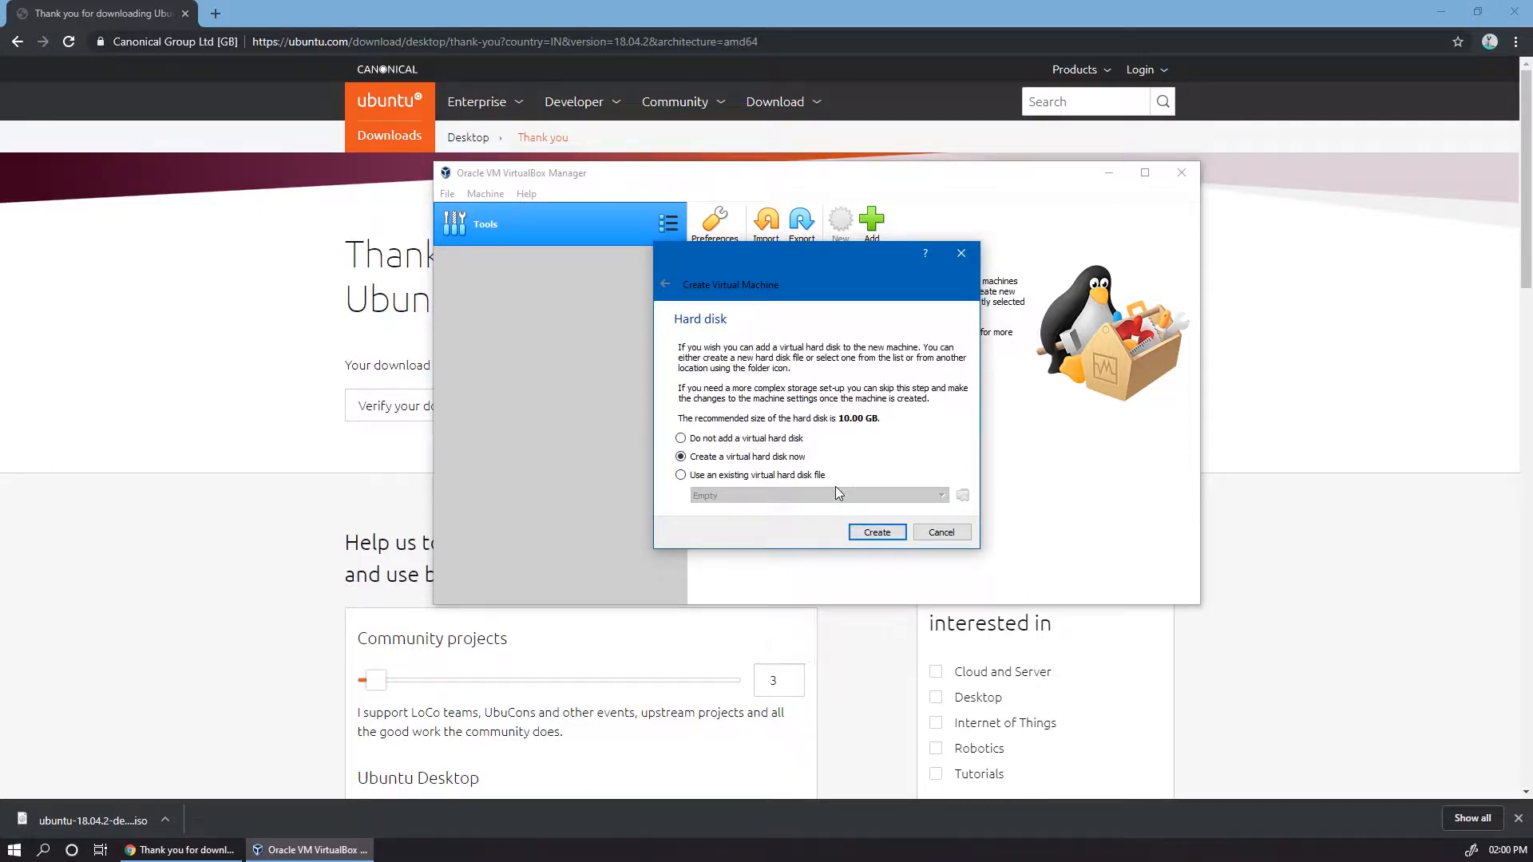
click(876, 534)
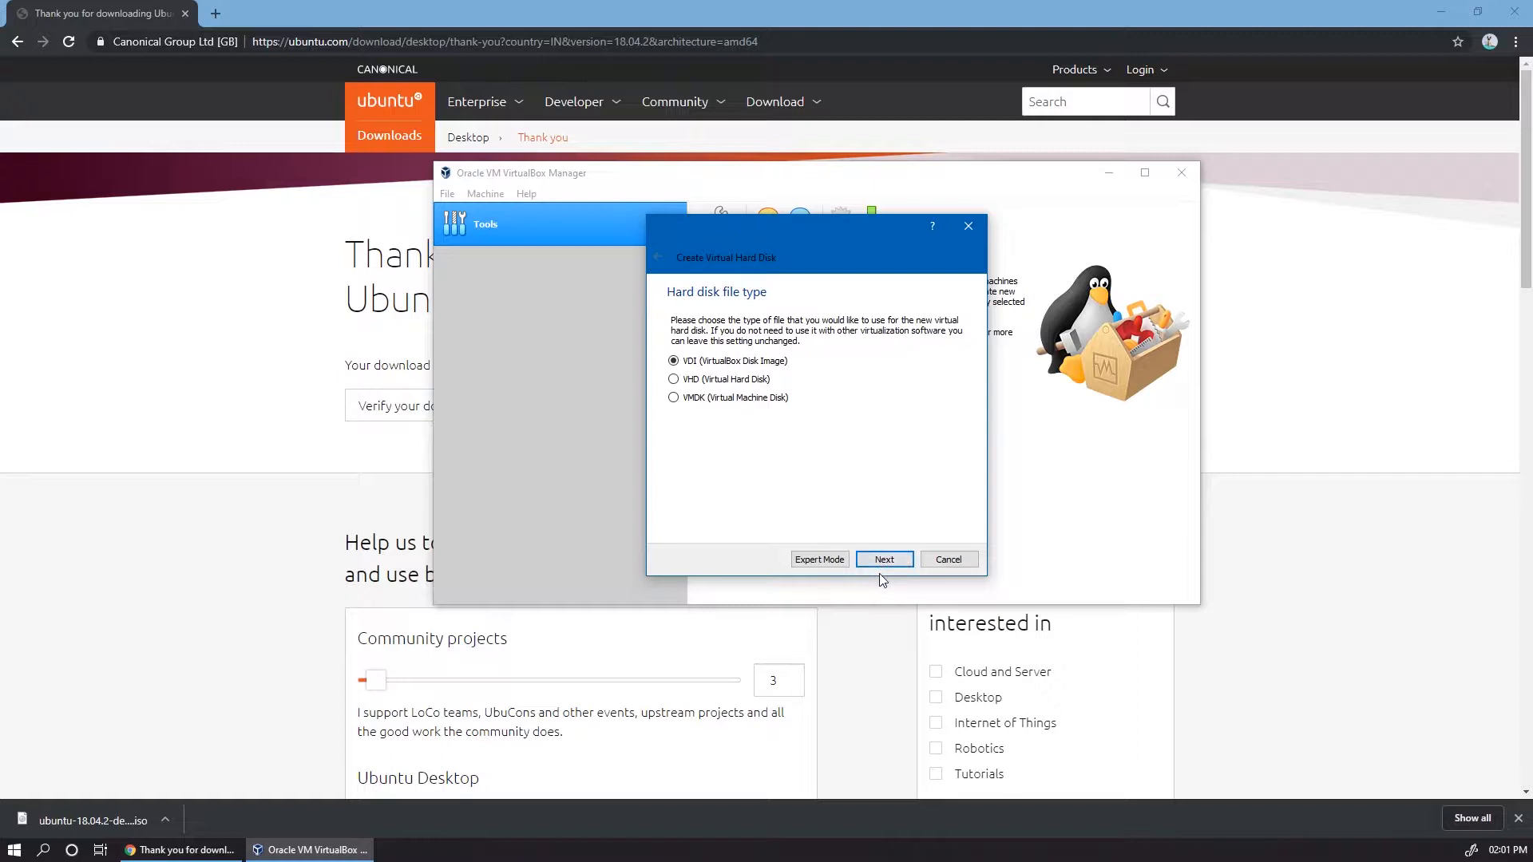
click(885, 560)
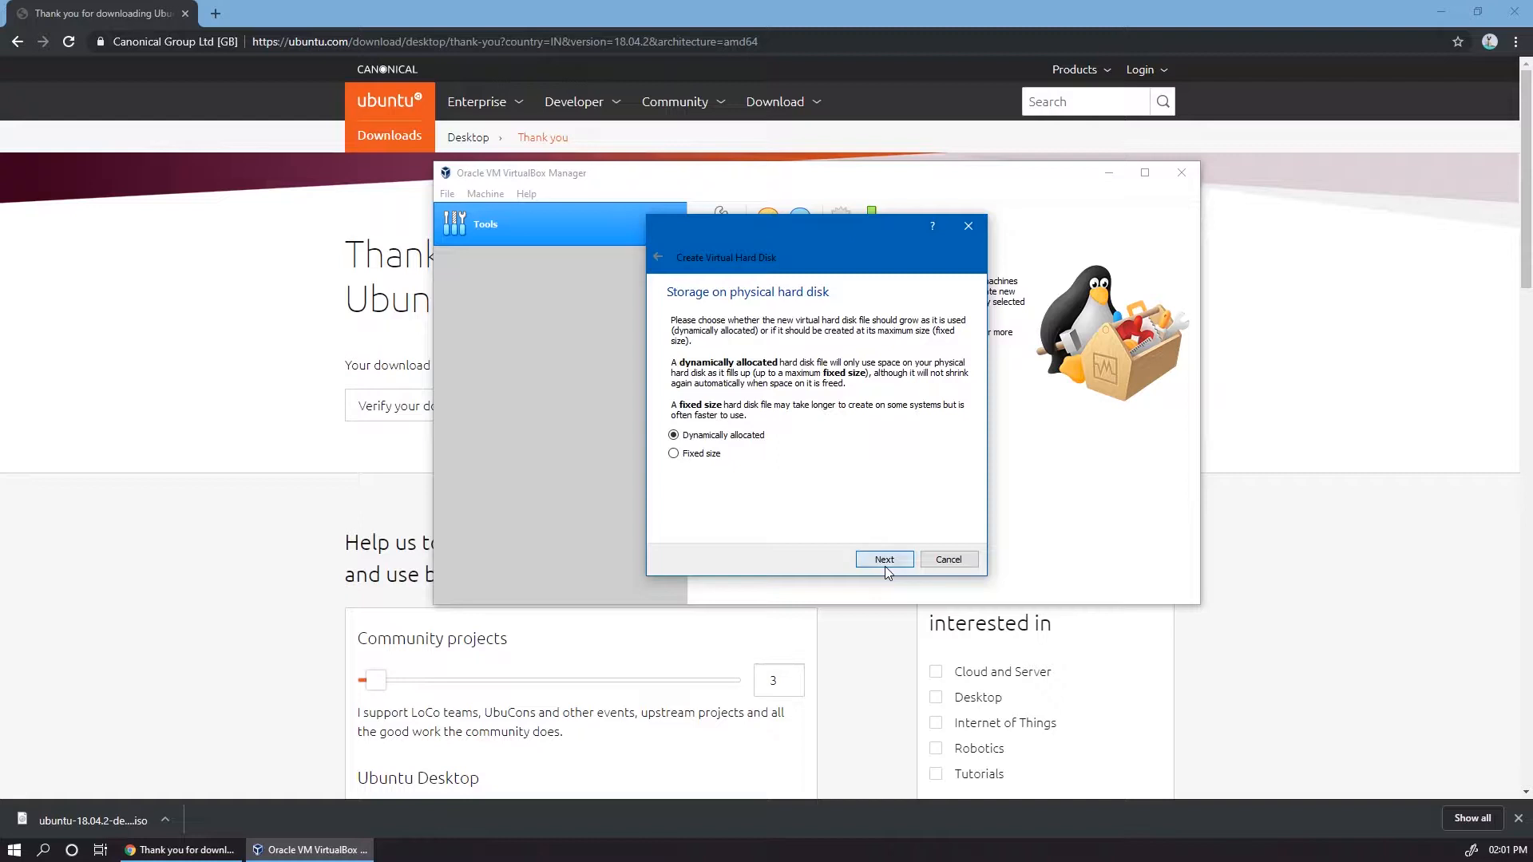
click(884, 561)
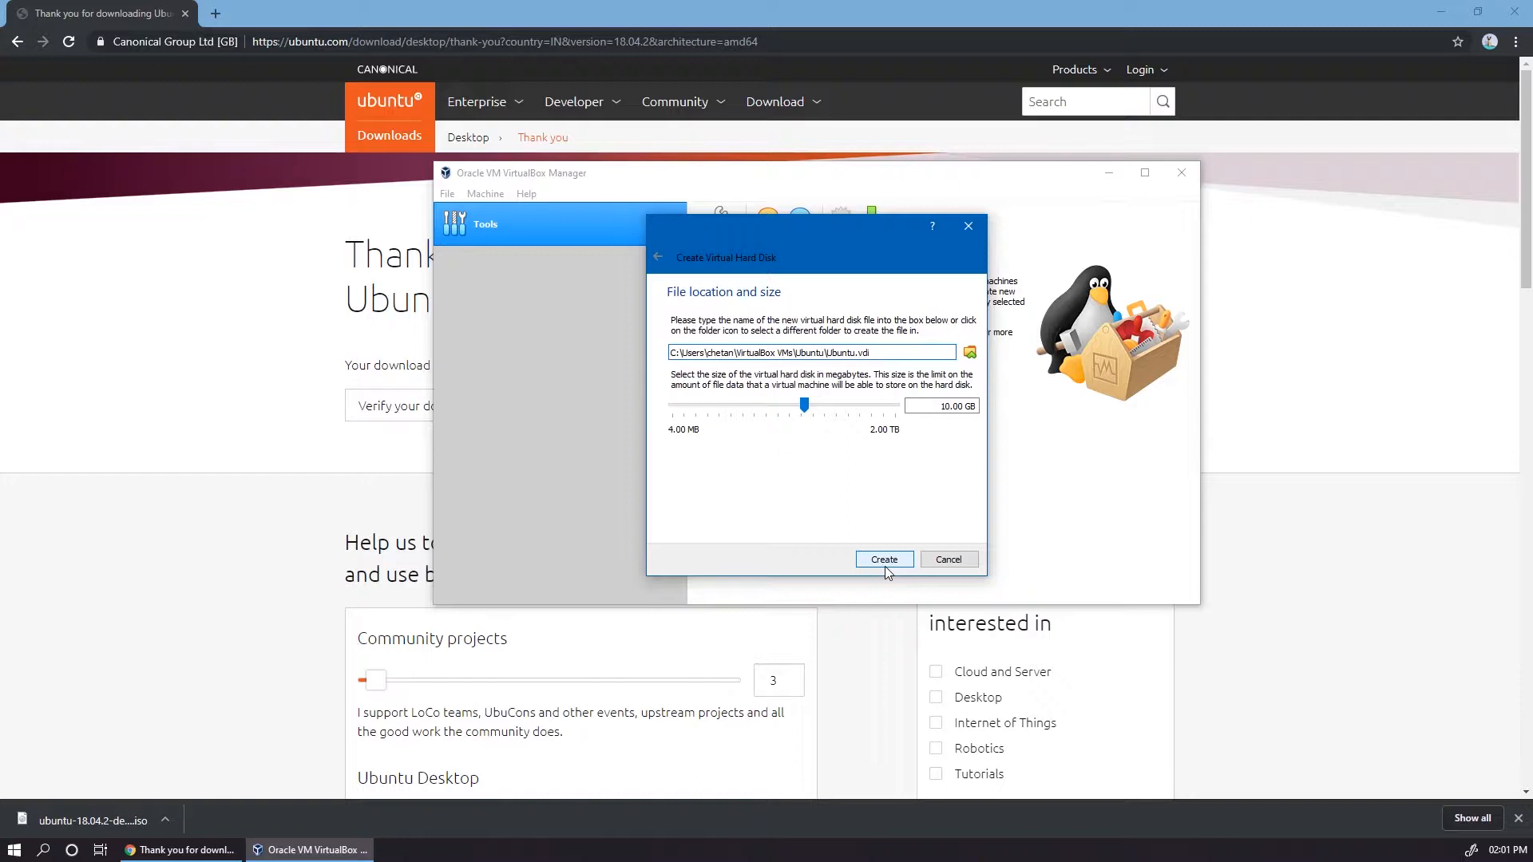
click(884, 560)
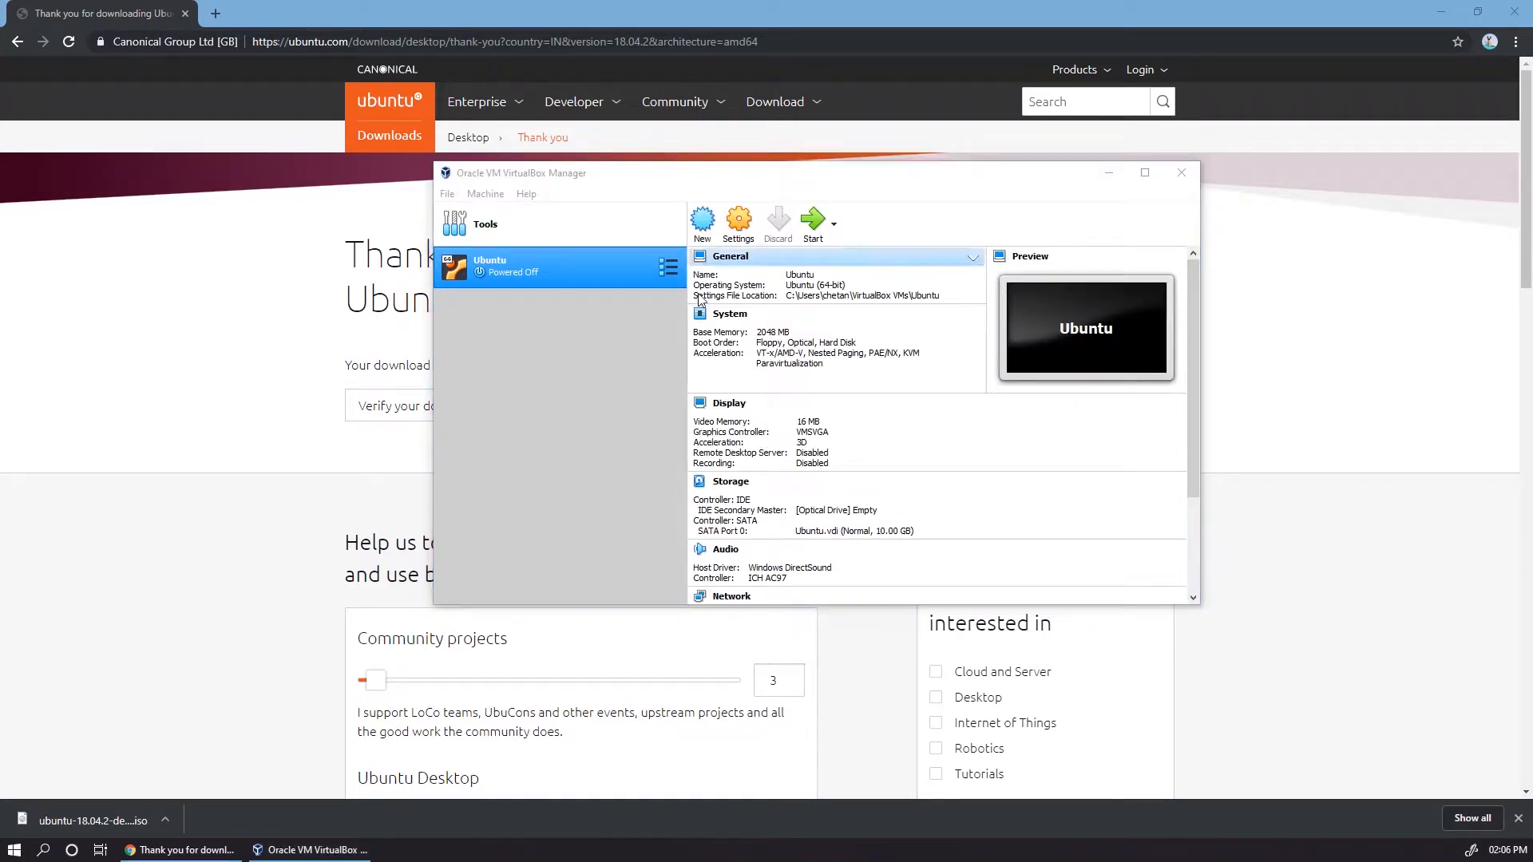
Step: Set the Ubuntu virtual machine's processor count to 2 in its system settings
click(737, 222)
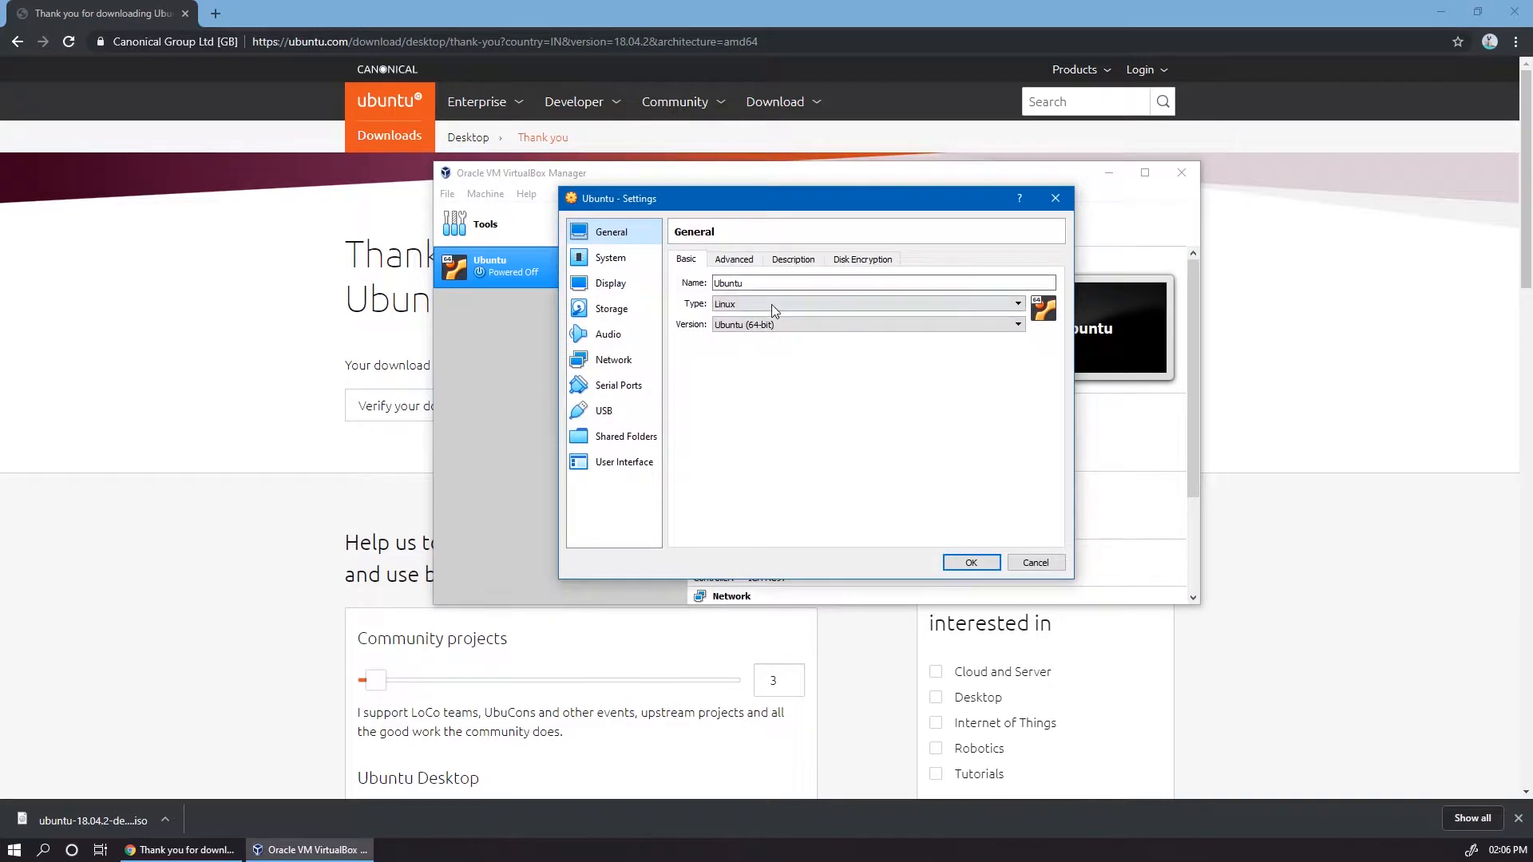
click(609, 259)
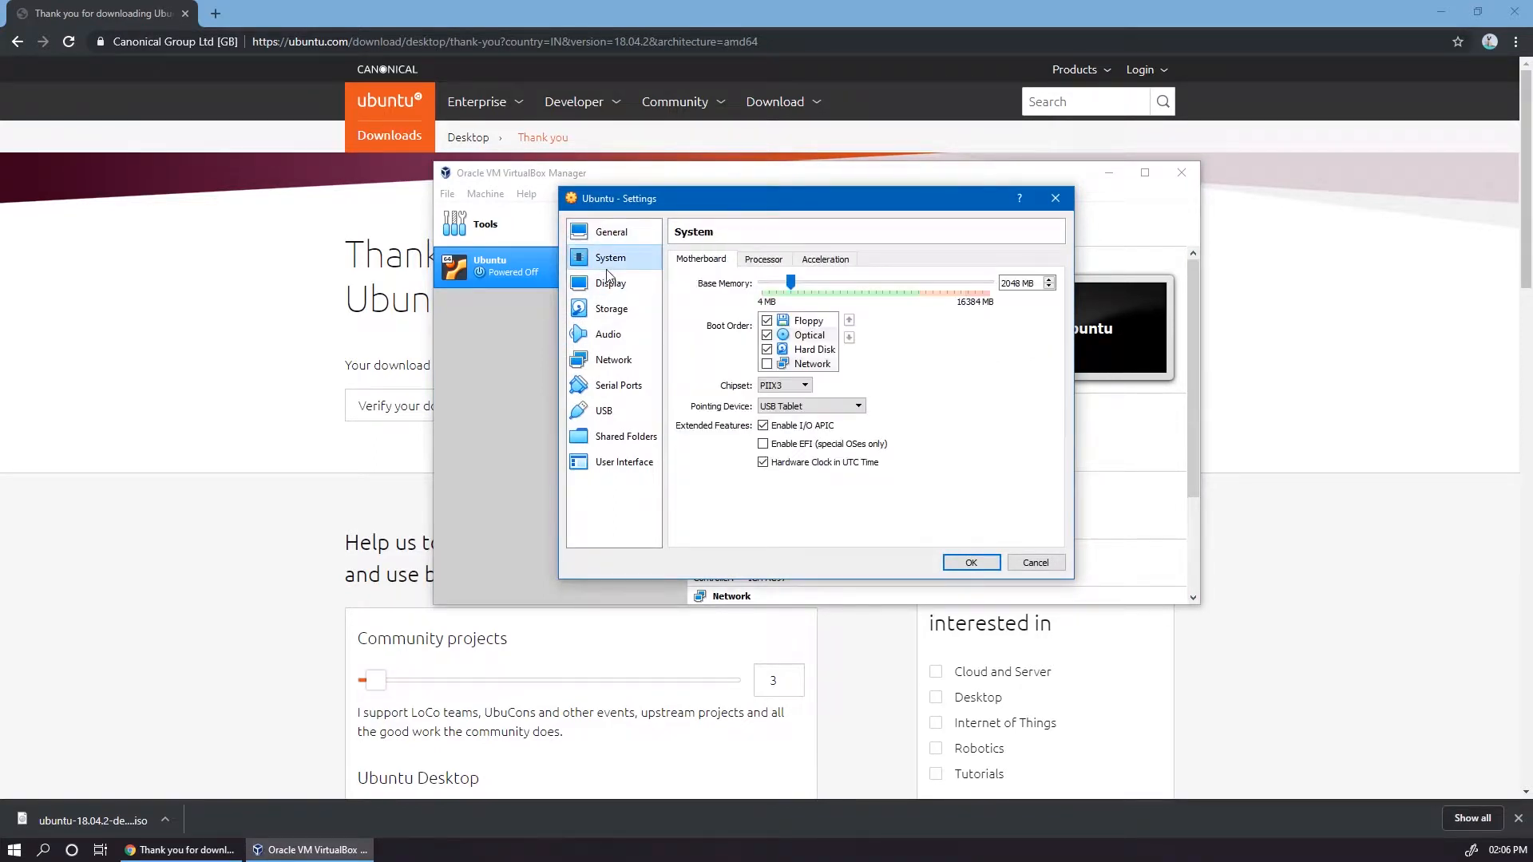
click(763, 260)
drag(762, 282, 842, 279)
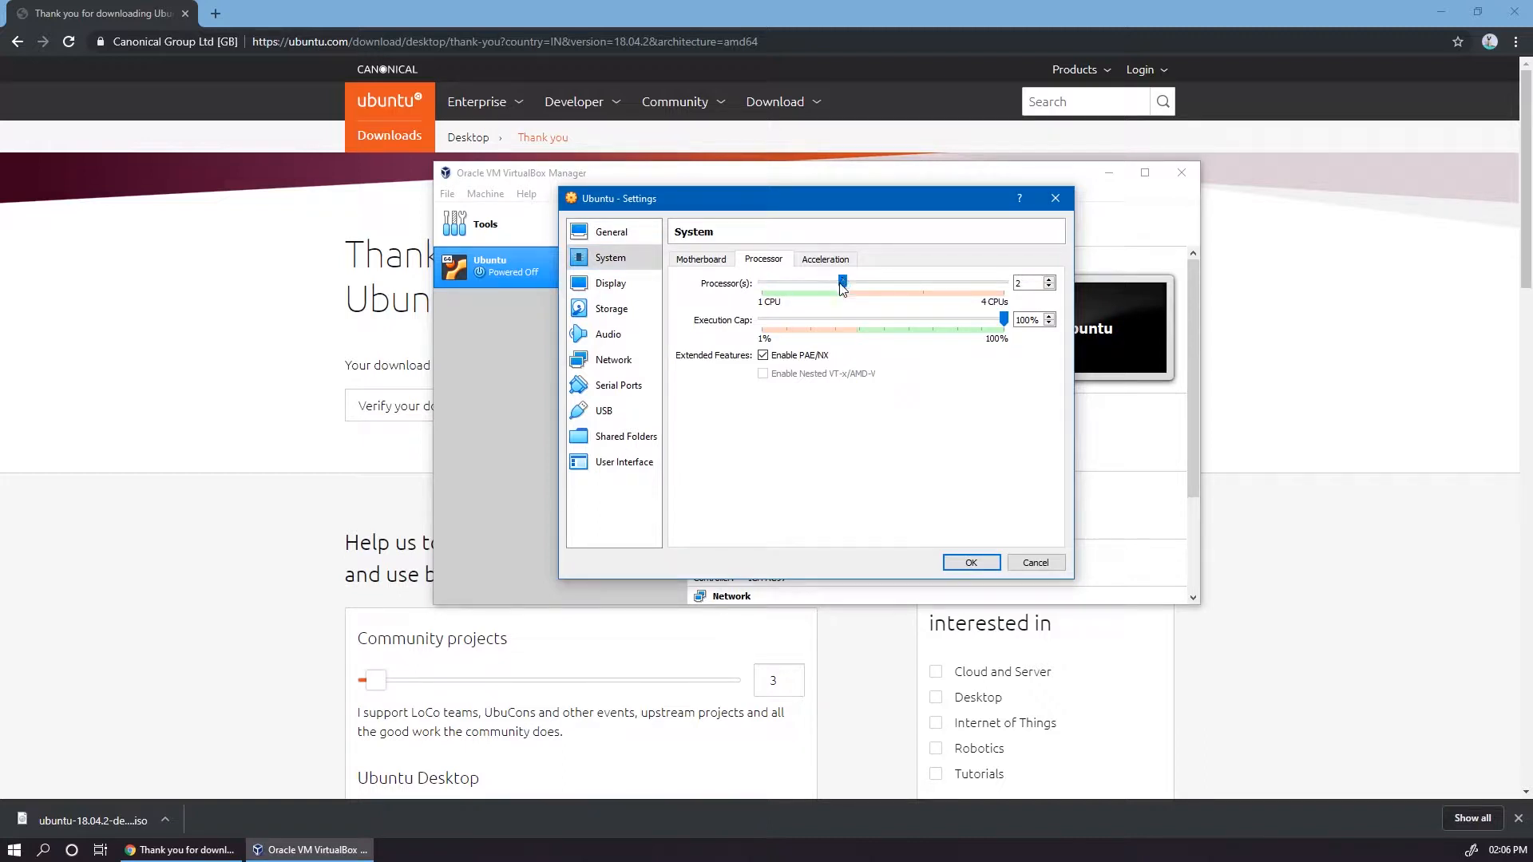
click(926, 287)
click(849, 284)
Step: Set the display's video memory to 128 MB, and turn 2D video acceleration on and back off
click(641, 285)
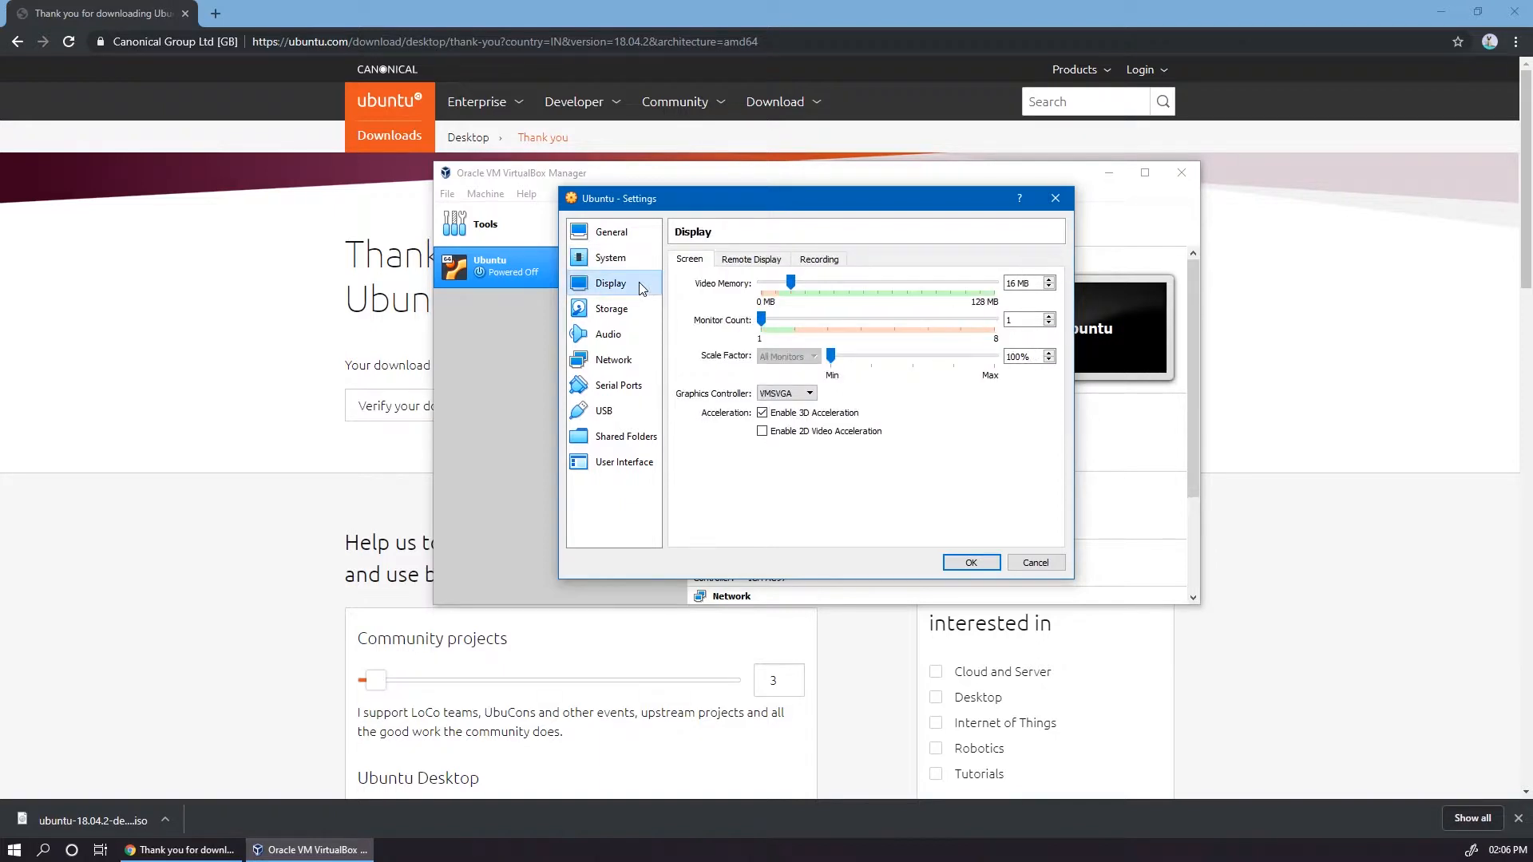
drag(789, 283, 1002, 289)
click(776, 433)
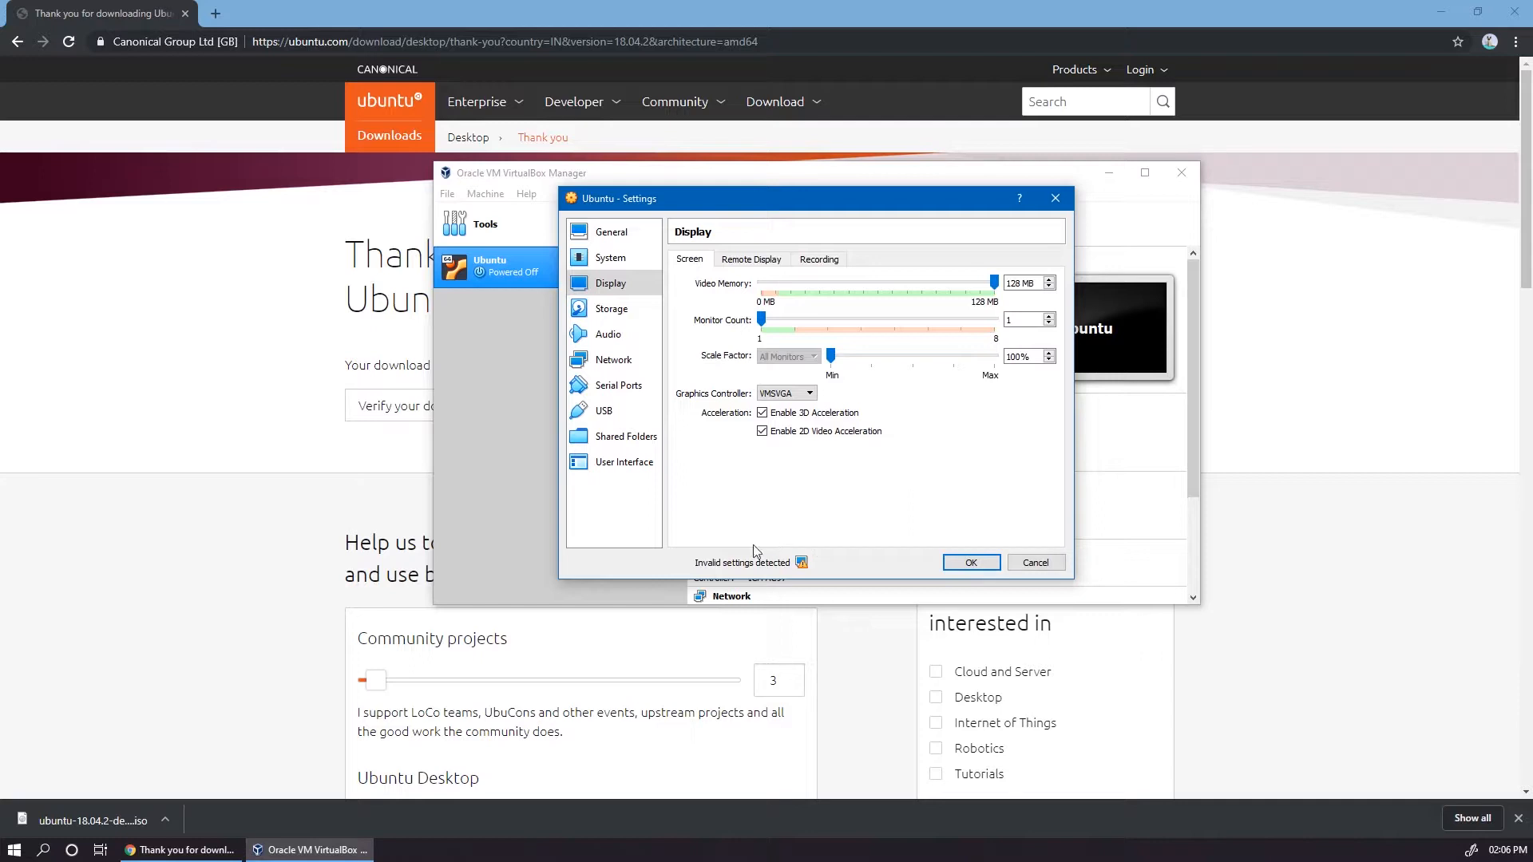
click(764, 433)
Step: Try Bridged Adapter as Adapter 1's network attachment, return it to NAT, and save the machine settings
click(608, 361)
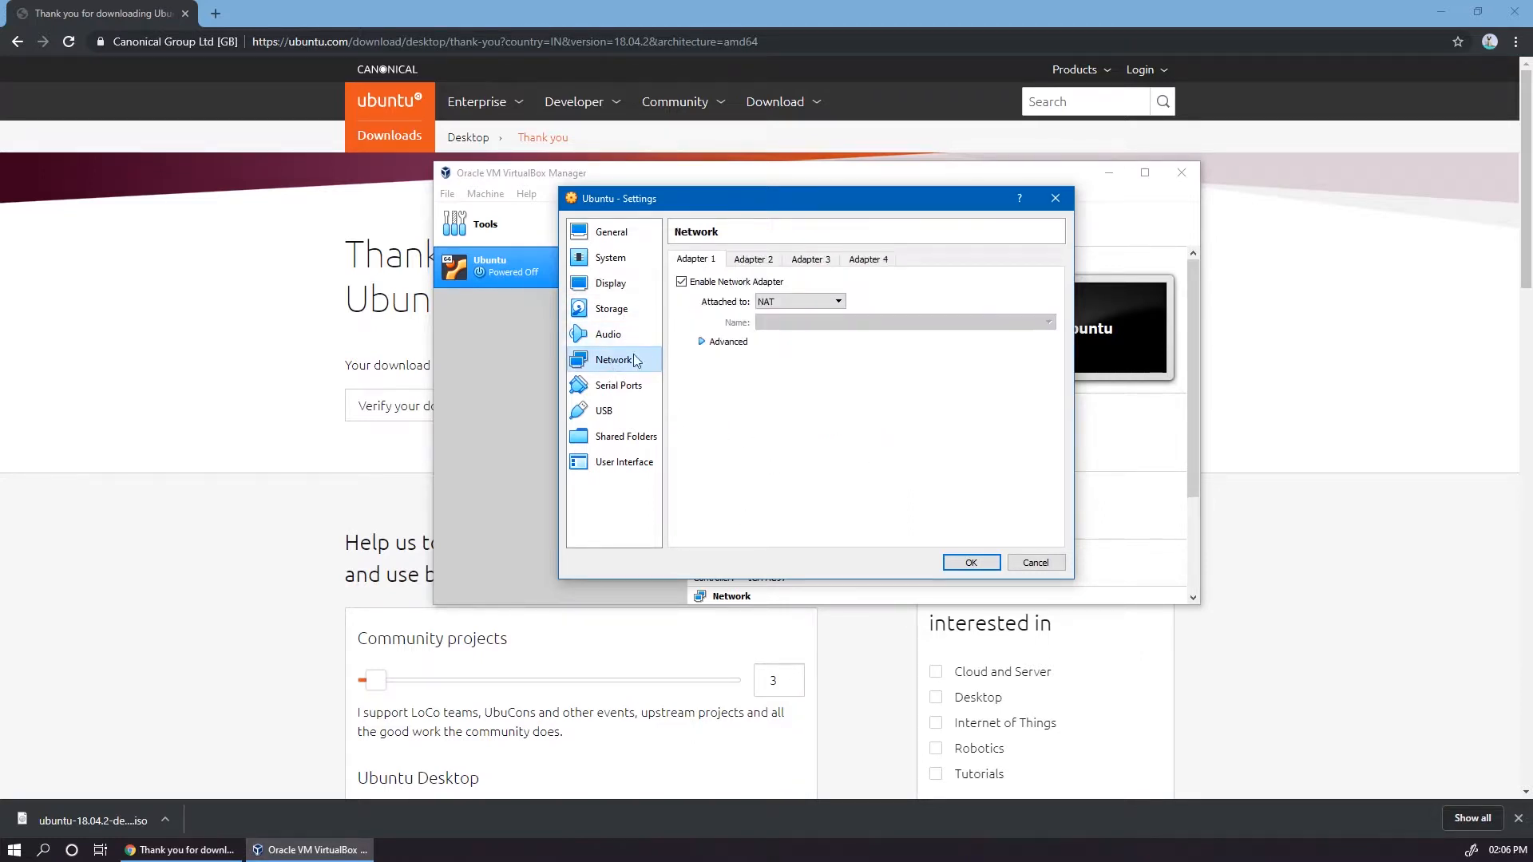
click(781, 307)
click(779, 306)
click(780, 306)
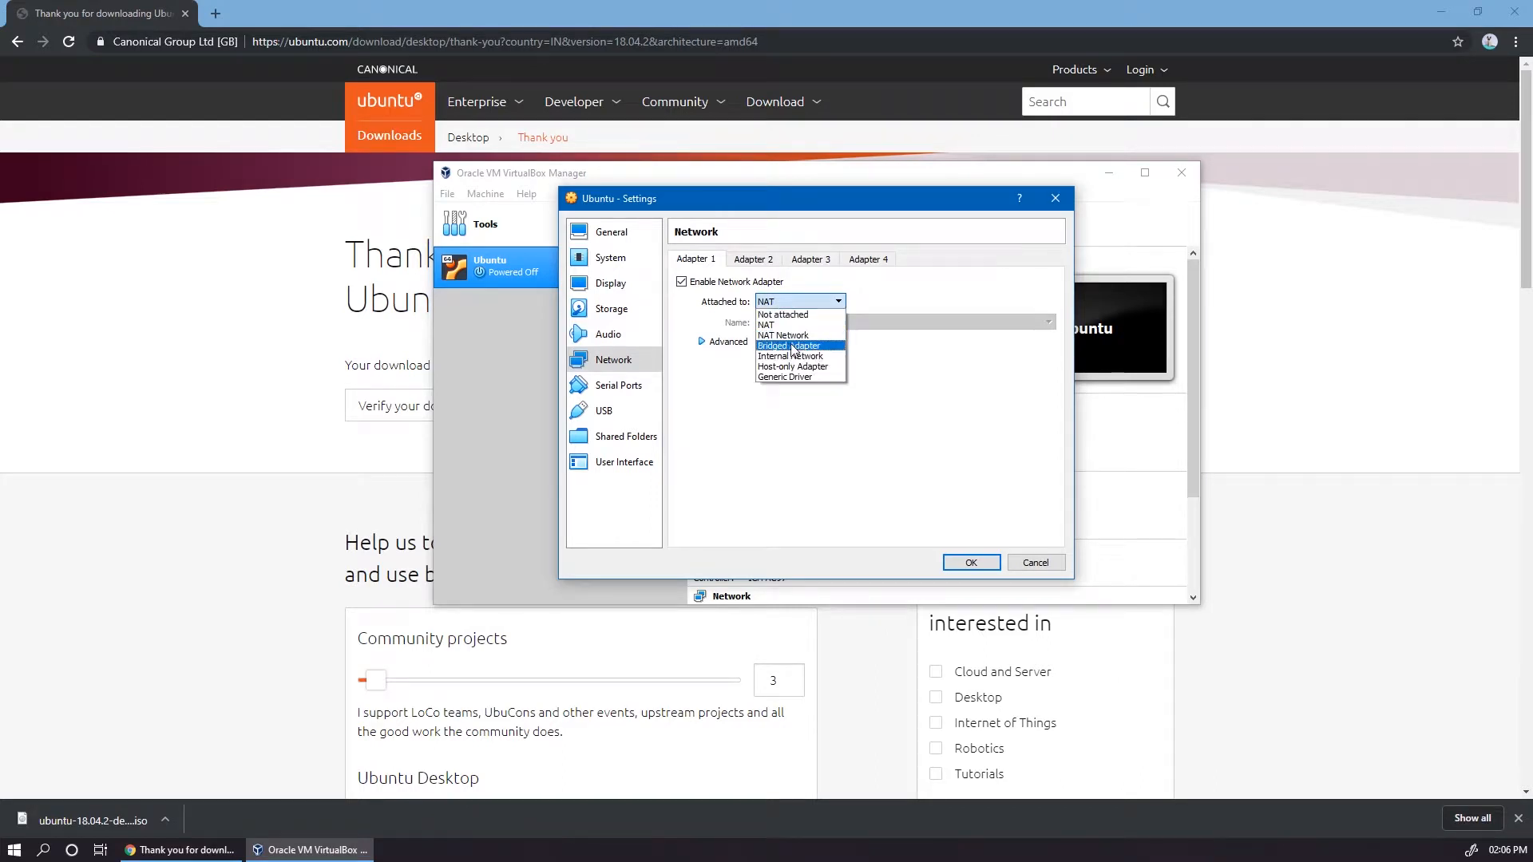
click(792, 345)
click(802, 322)
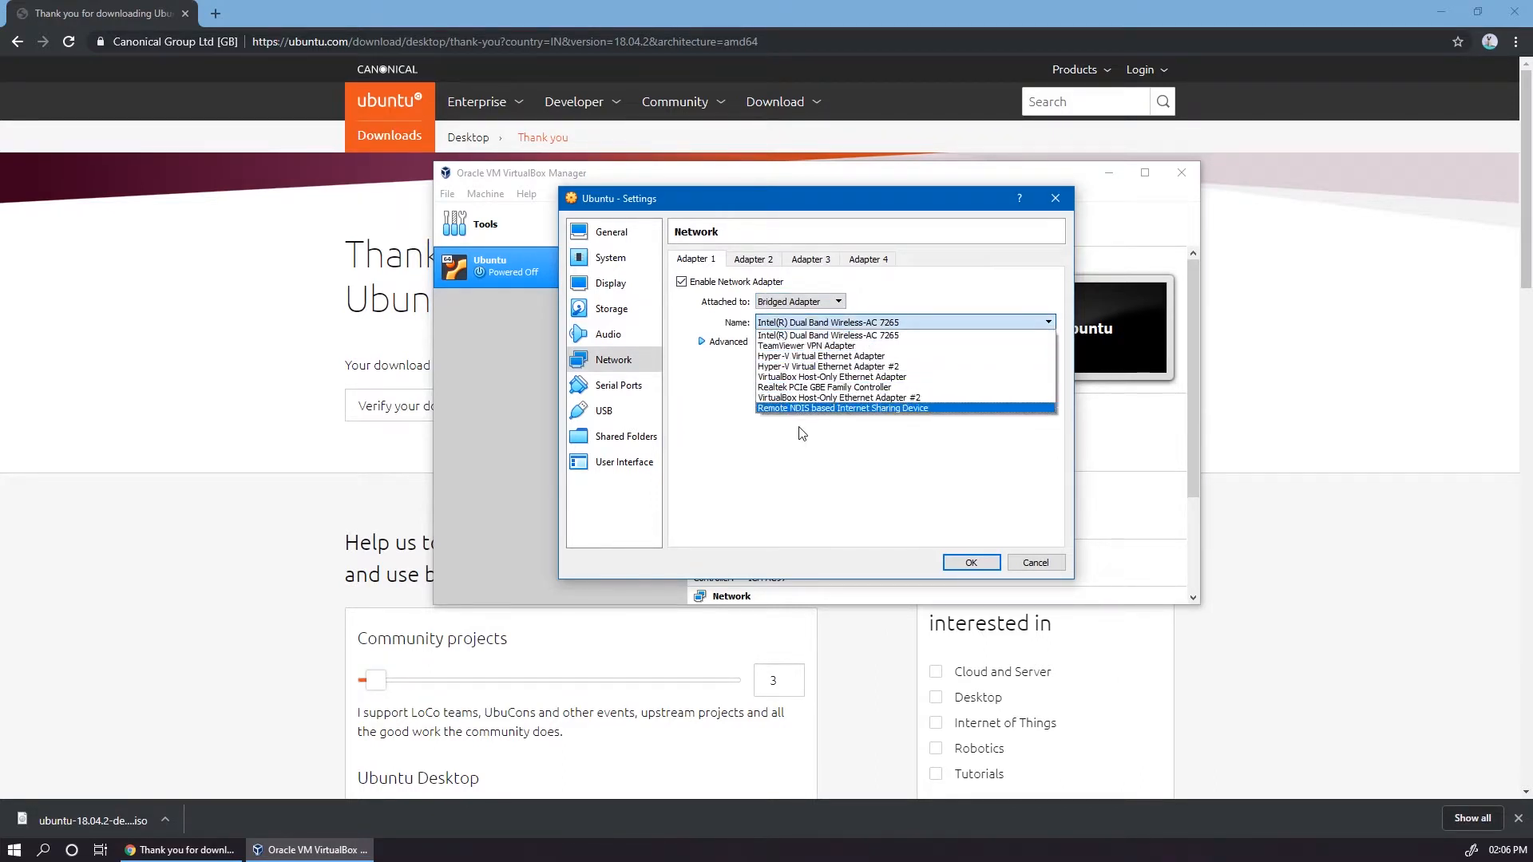
click(782, 303)
click(782, 303)
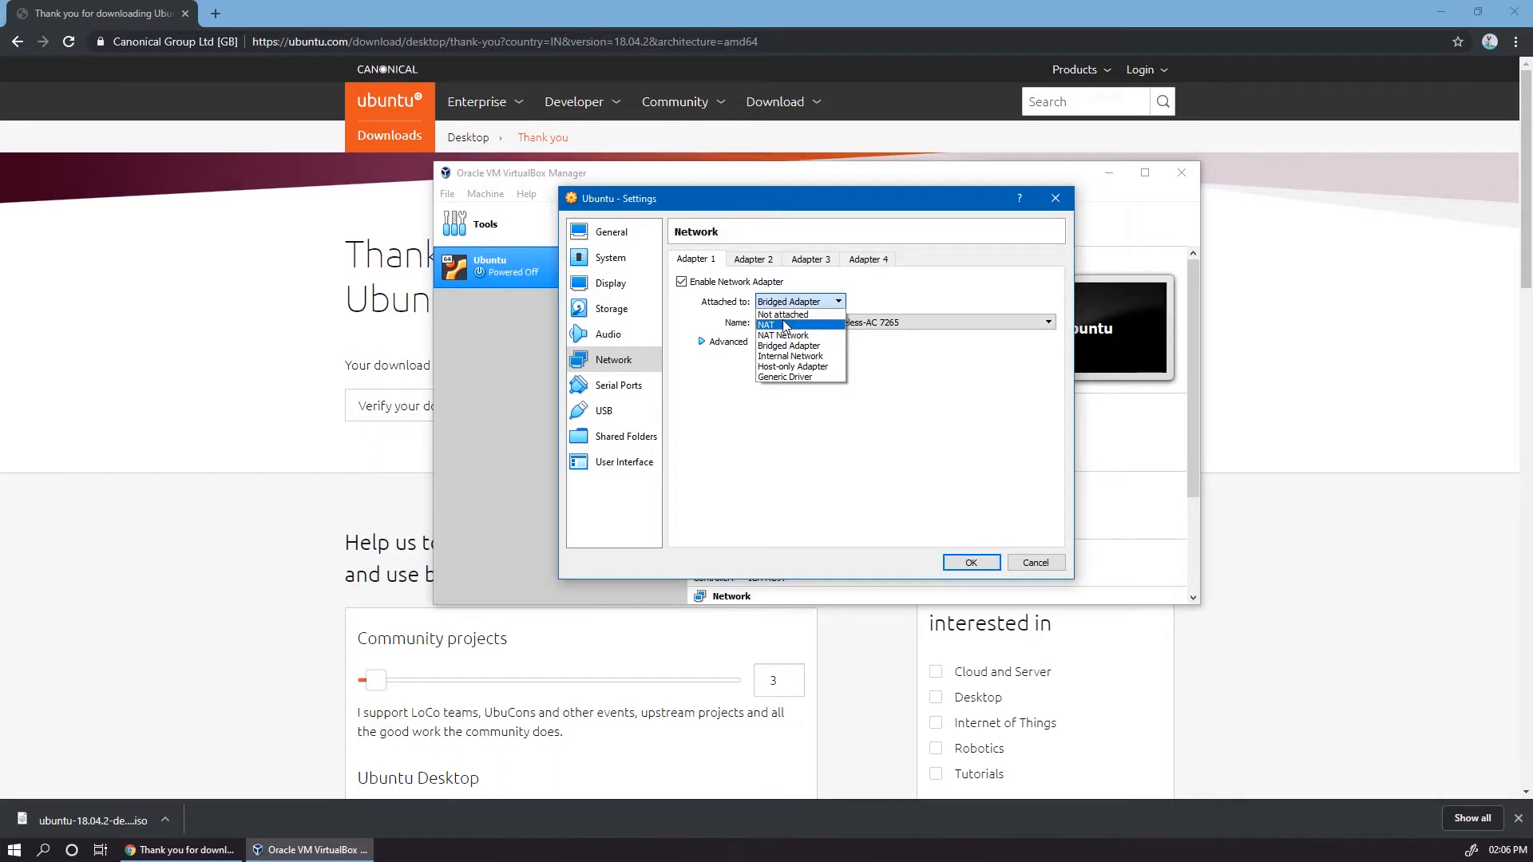
click(785, 325)
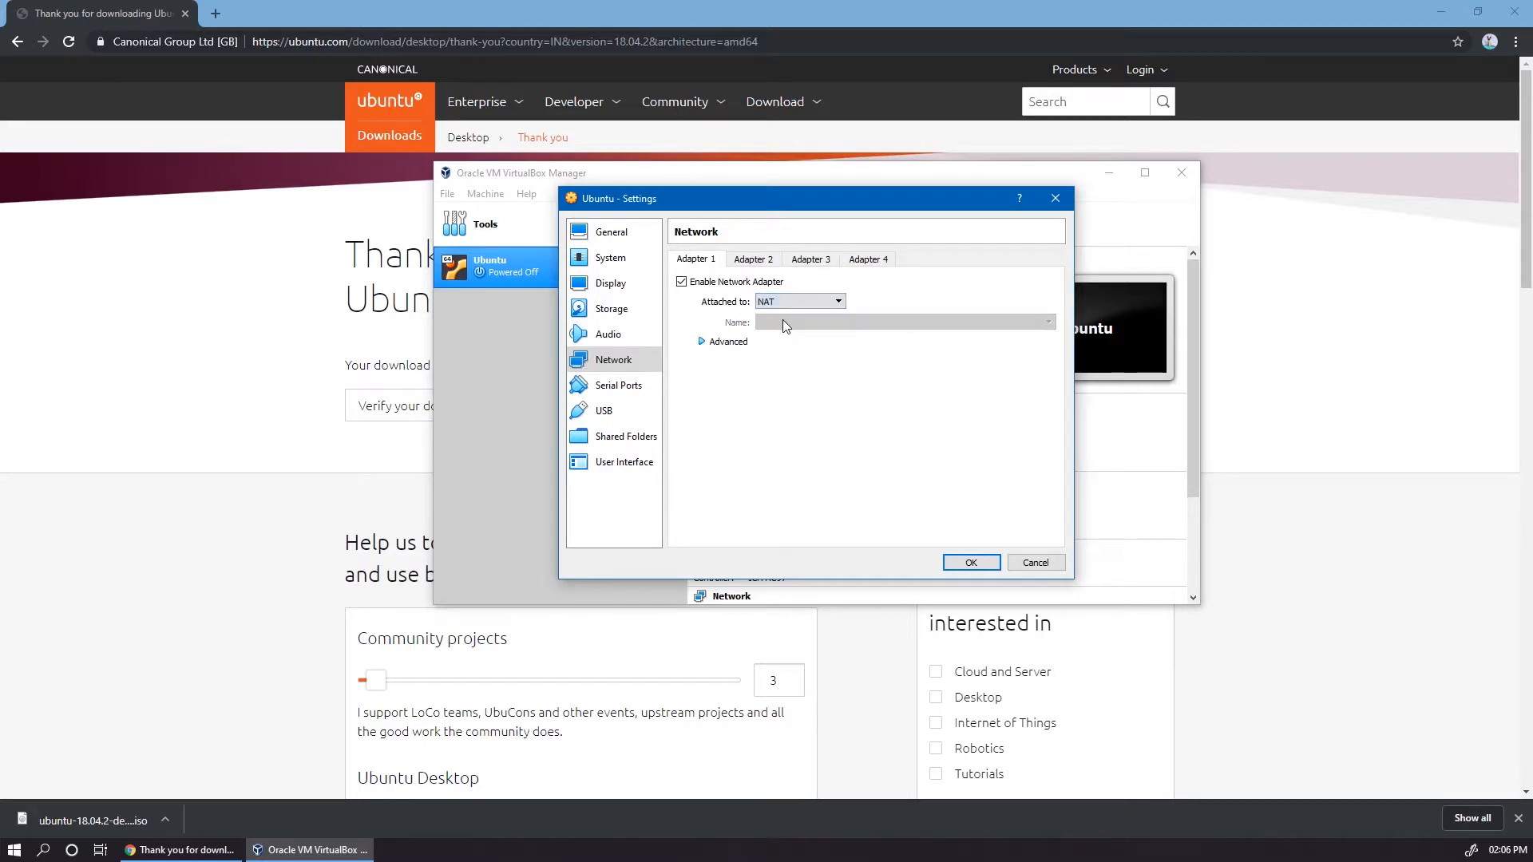
click(965, 562)
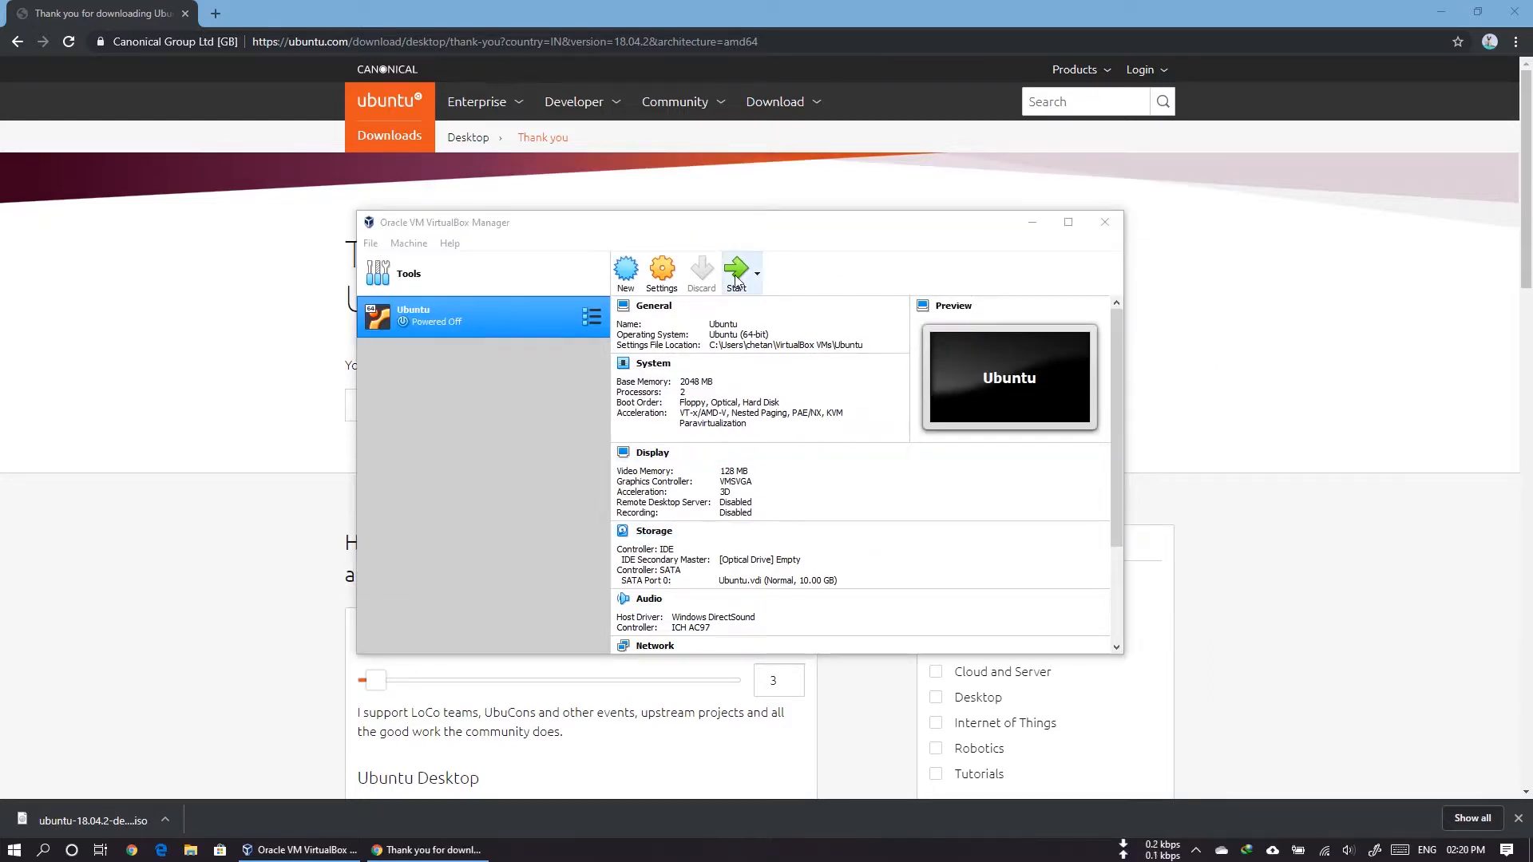
Step: Start the Ubuntu virtual machine using the downloaded Ubuntu 18.04.2 ISO as the start-up disk
click(735, 275)
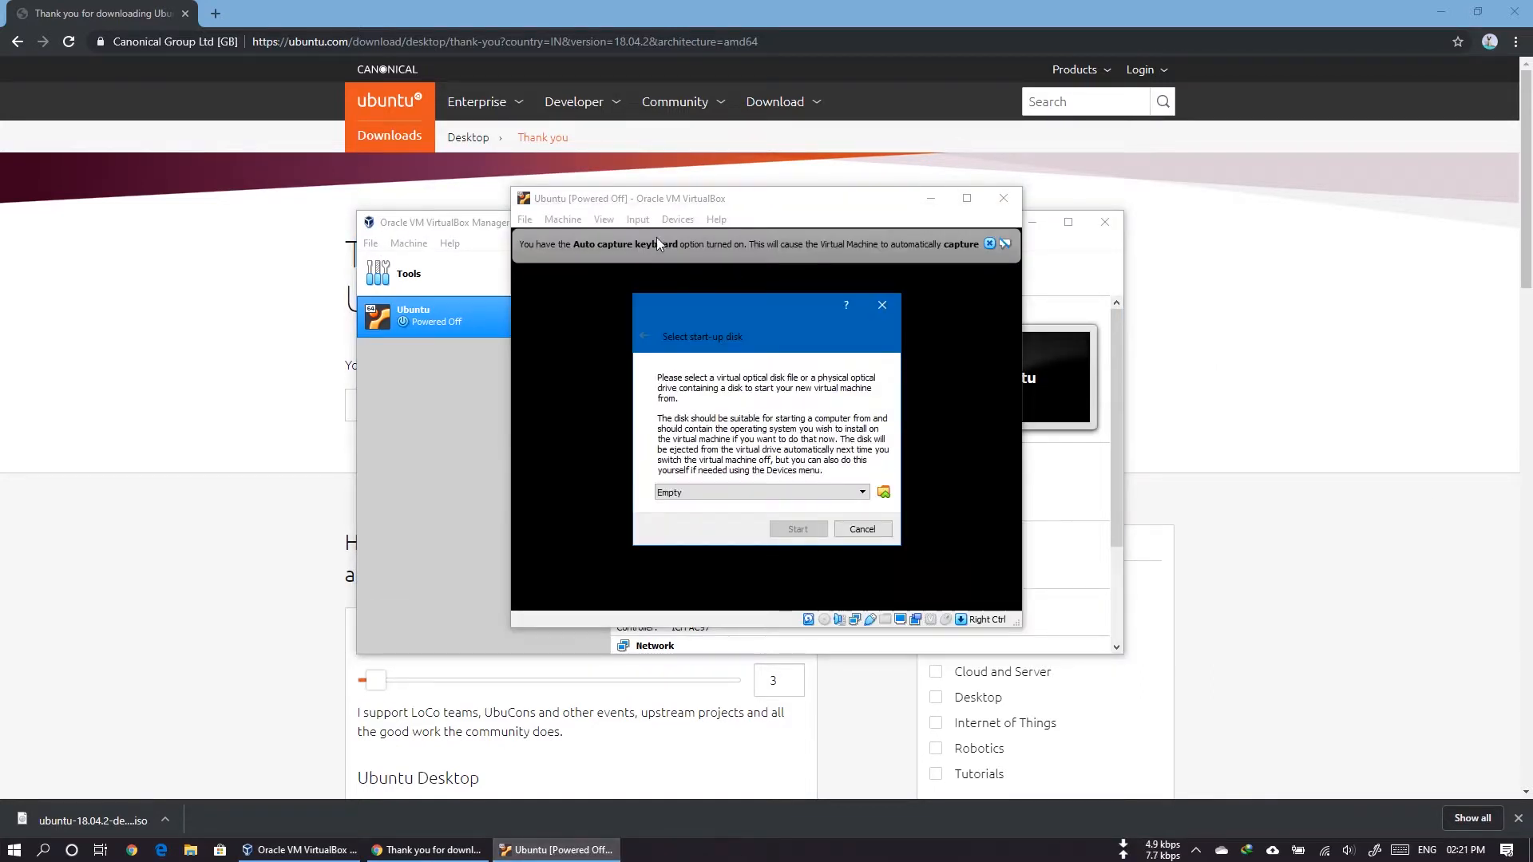
click(884, 492)
click(703, 514)
click(802, 411)
click(1263, 697)
click(796, 531)
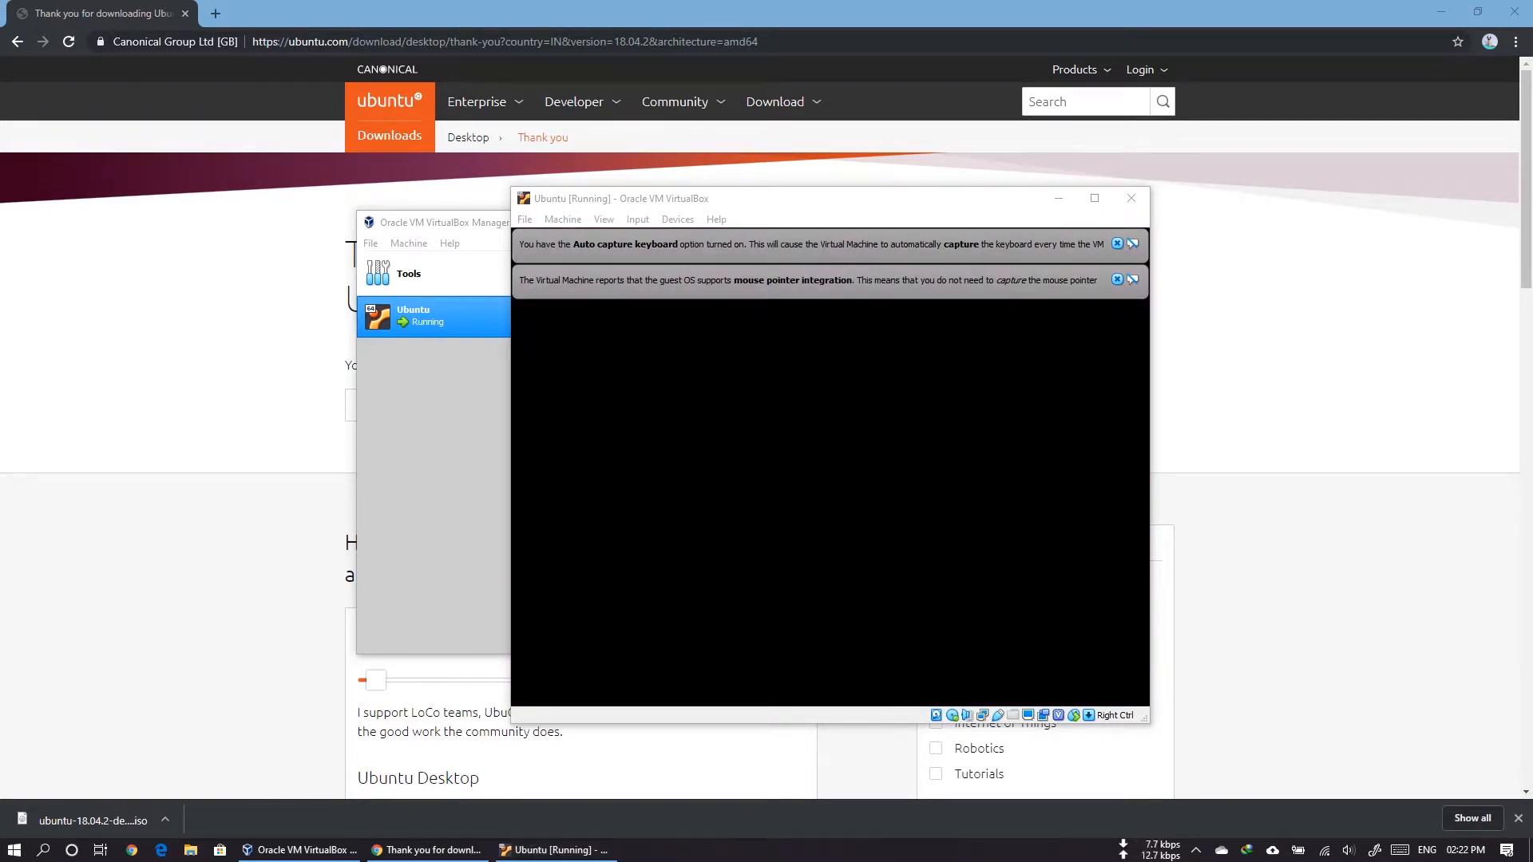
Step: Dismiss the virtual machine notices and begin installing Ubuntu in English with the English (US) keyboard layout
click(1117, 280)
click(1115, 244)
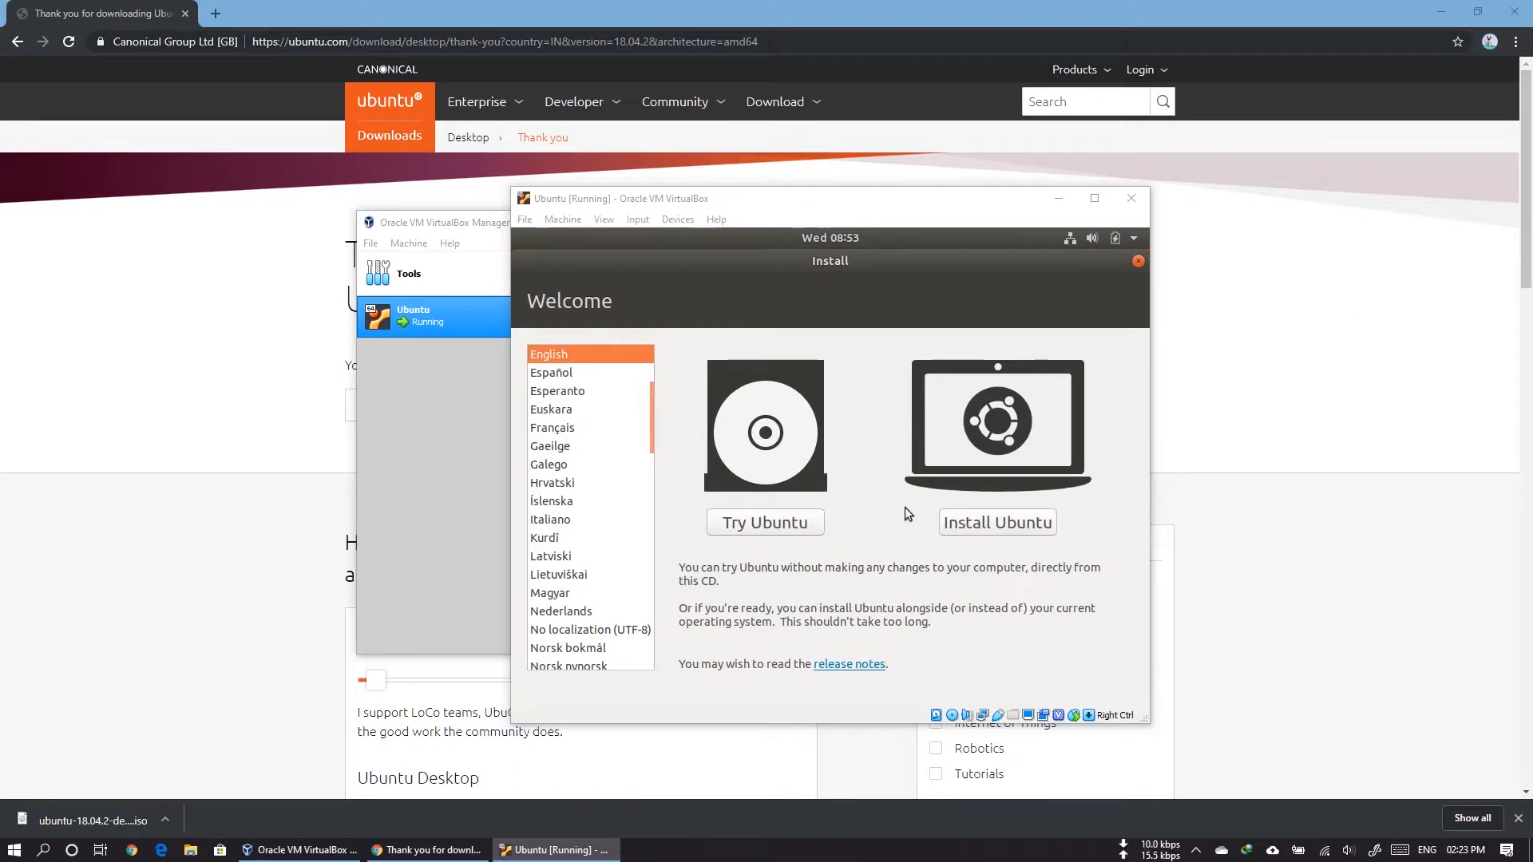
click(1008, 521)
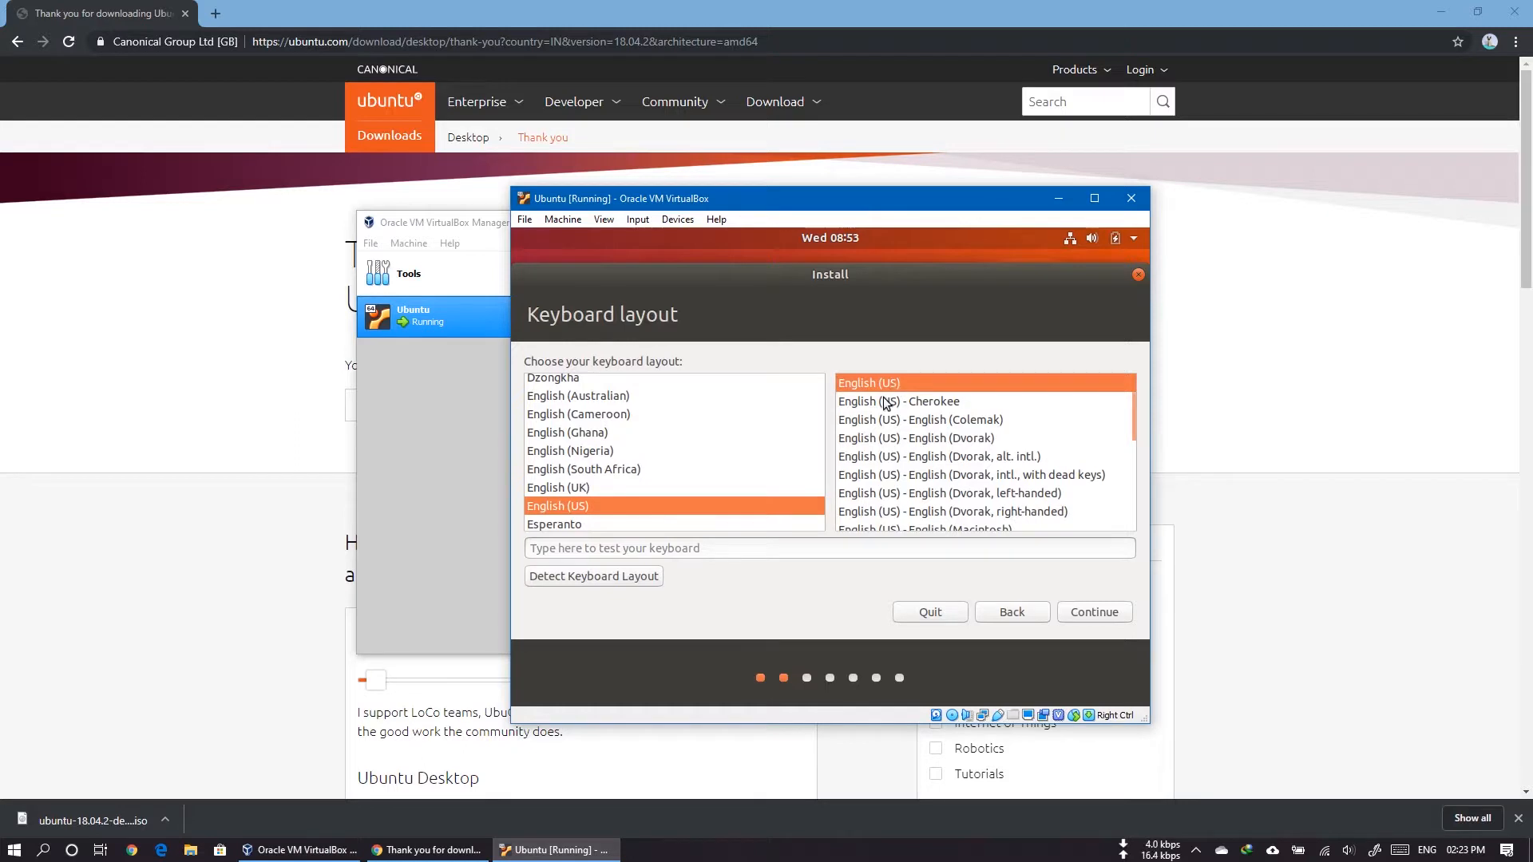
click(1080, 615)
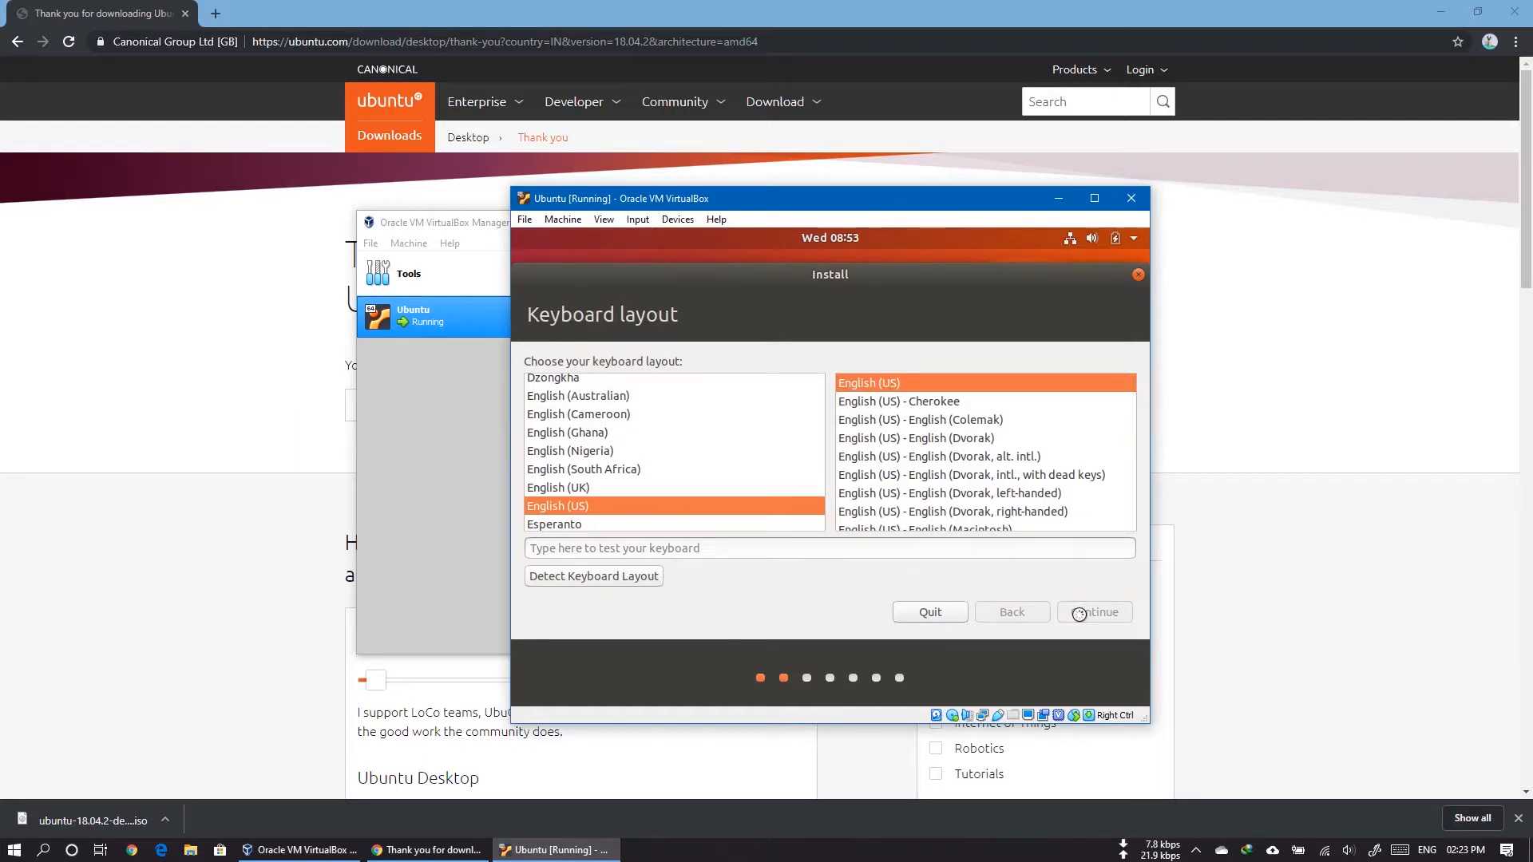
Step: Choose a normal installation without downloading updates, and confirm erasing the virtual disk to install Ubuntu
click(697, 486)
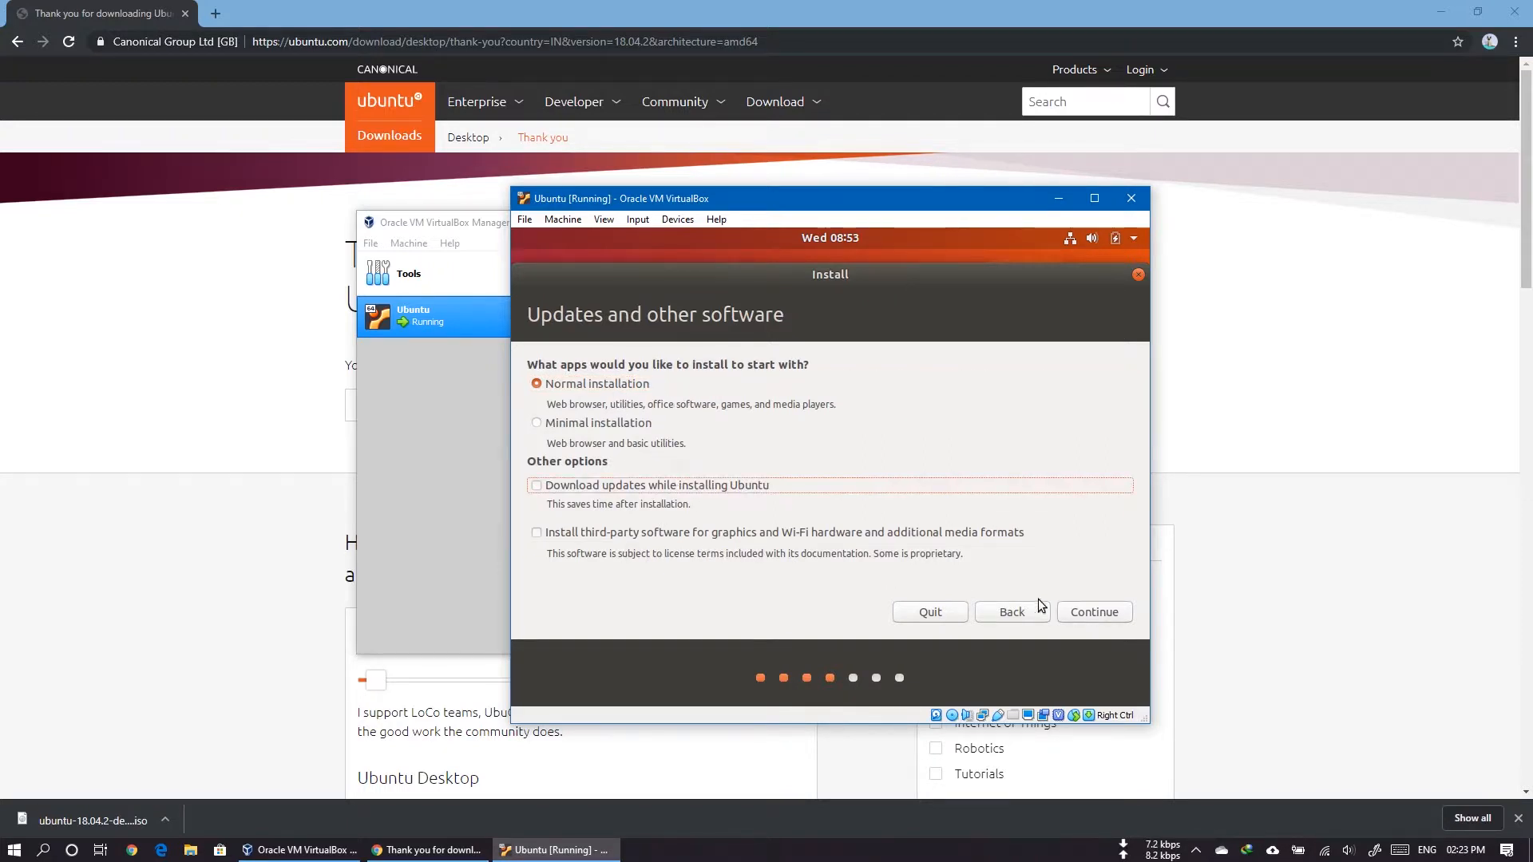
click(1103, 615)
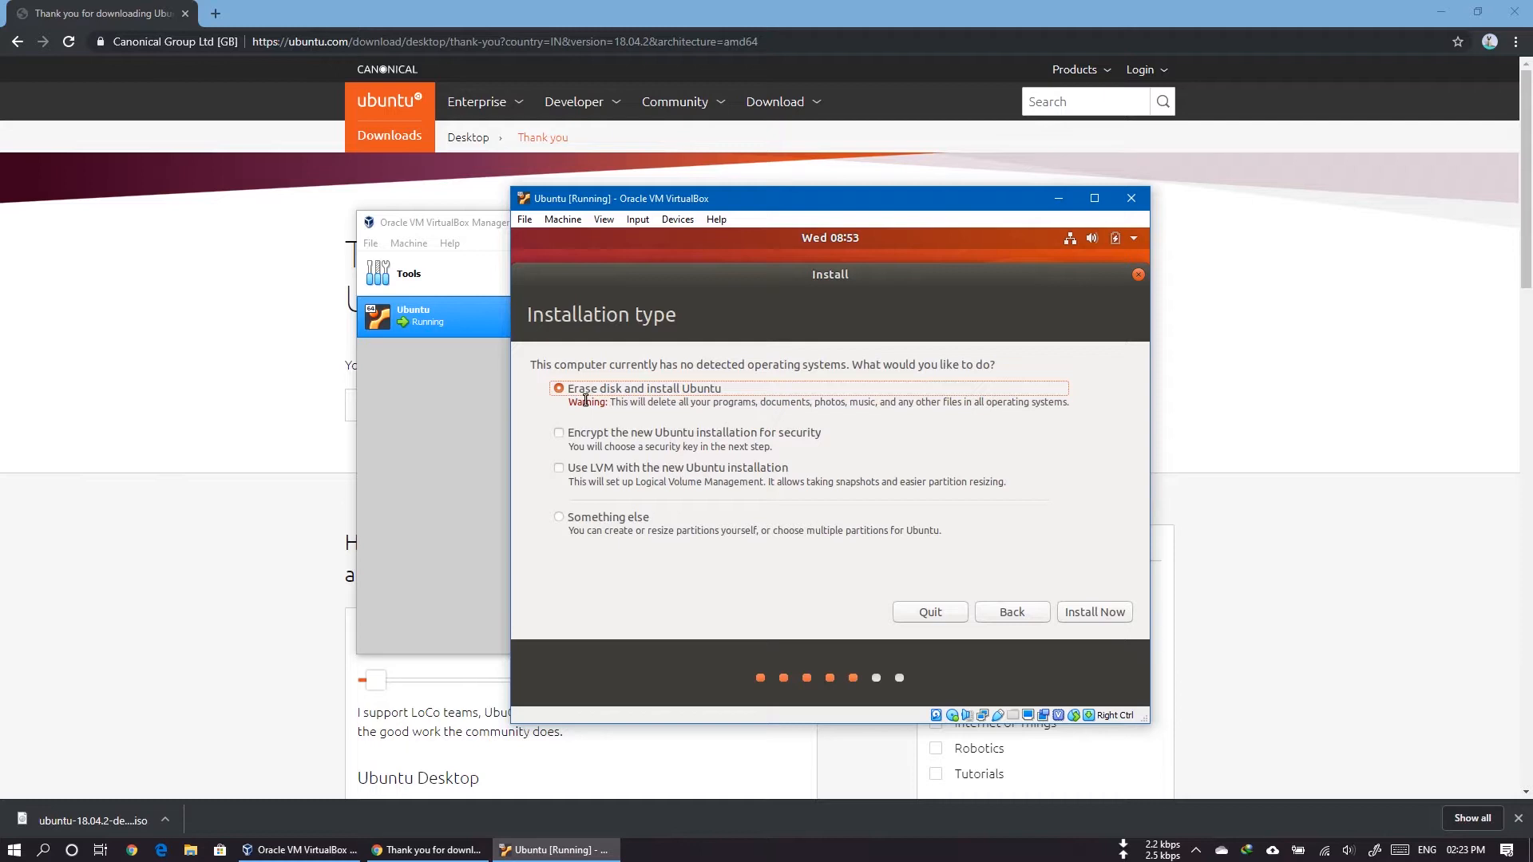
click(1102, 615)
click(1104, 563)
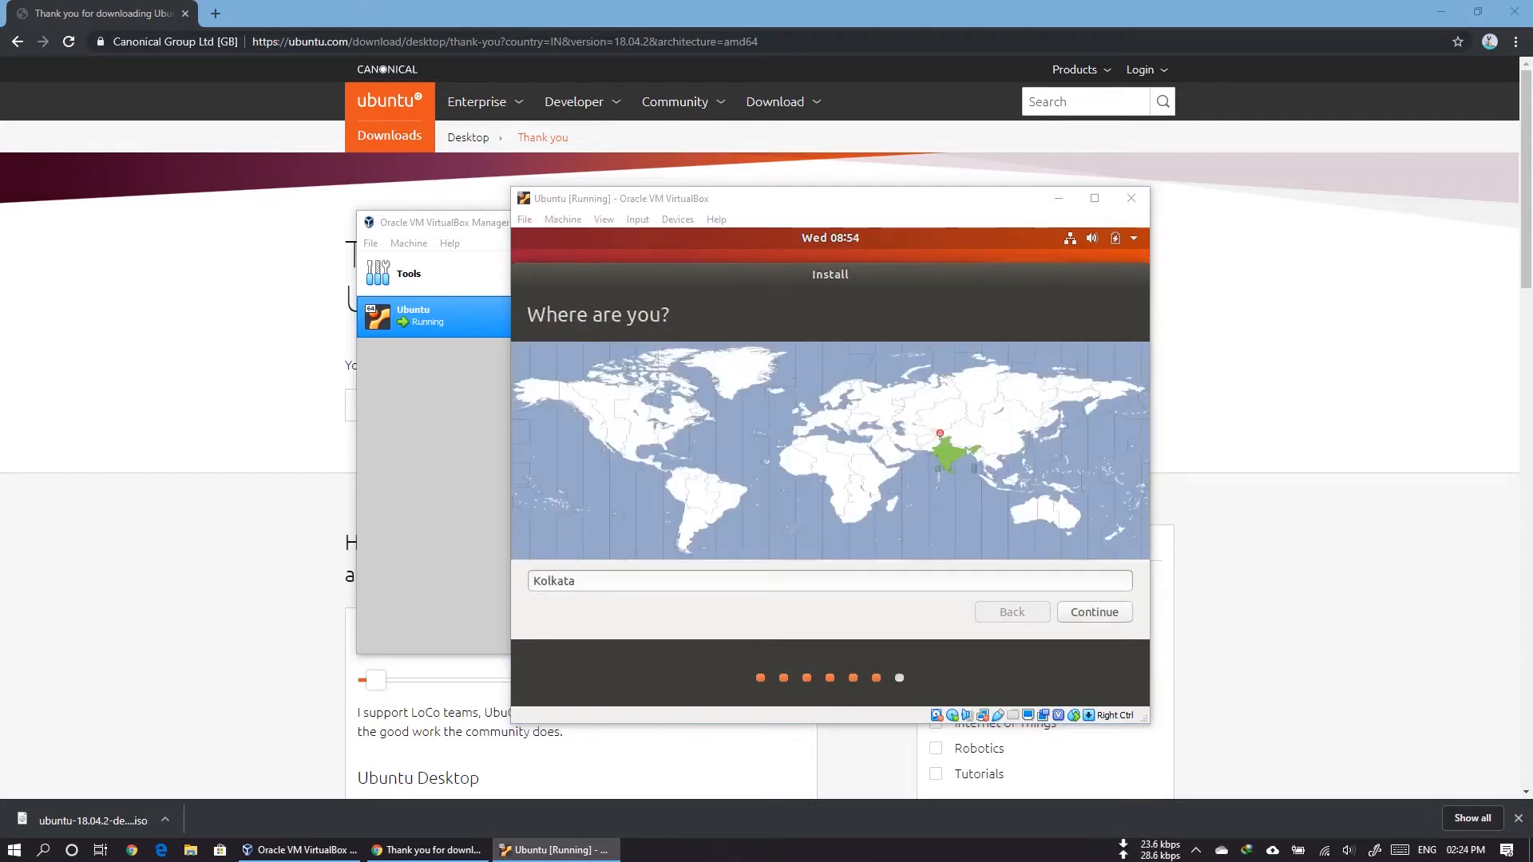
Step: Accept Kolkata as the location and set up the account with the user's name, a confirmed password and automatic login
click(1094, 612)
text(THCBin)
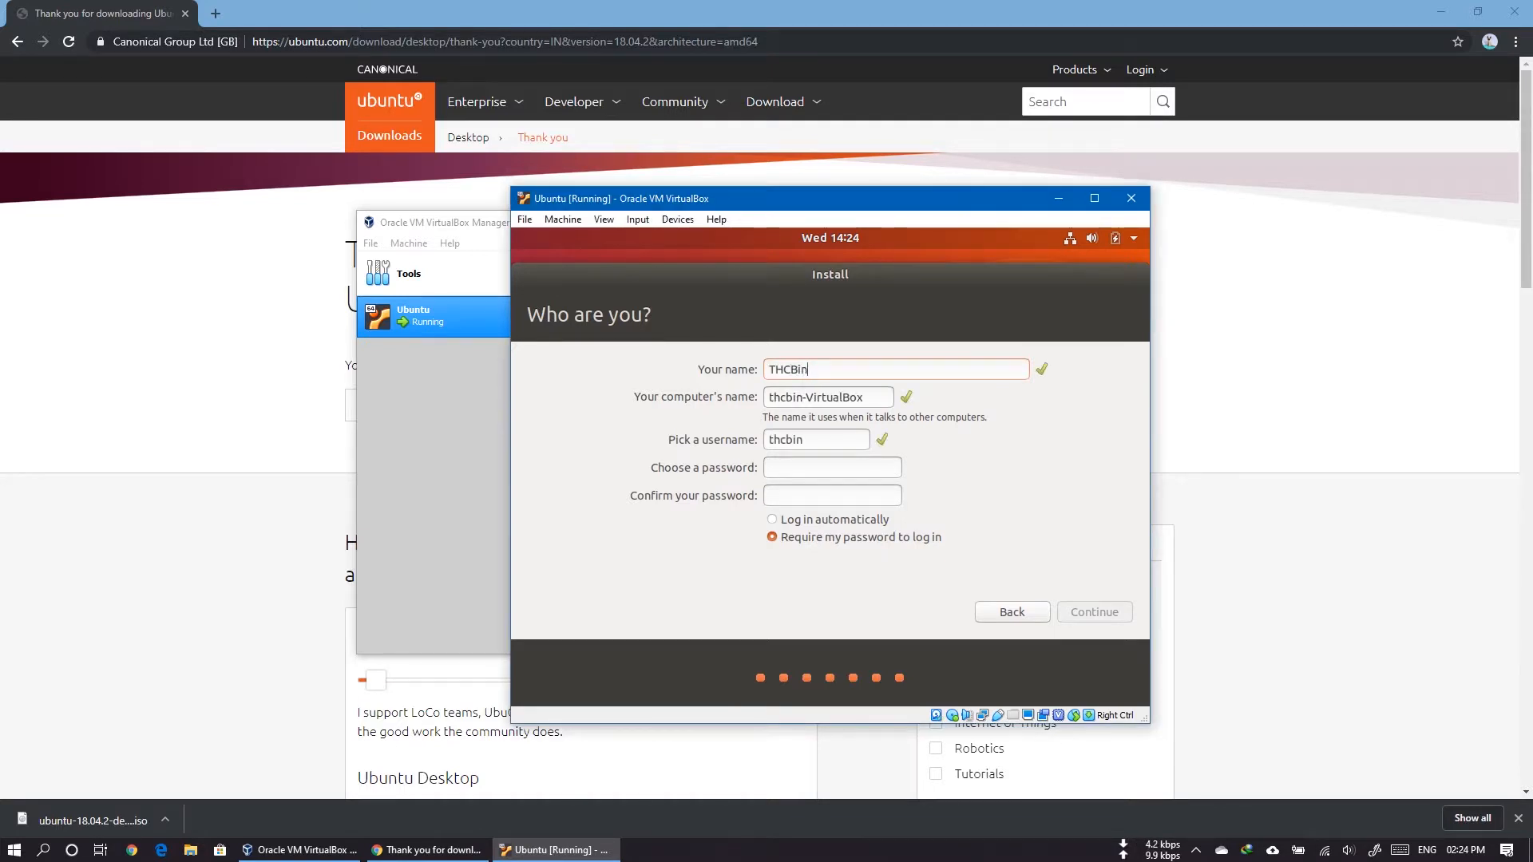
key(Tab)
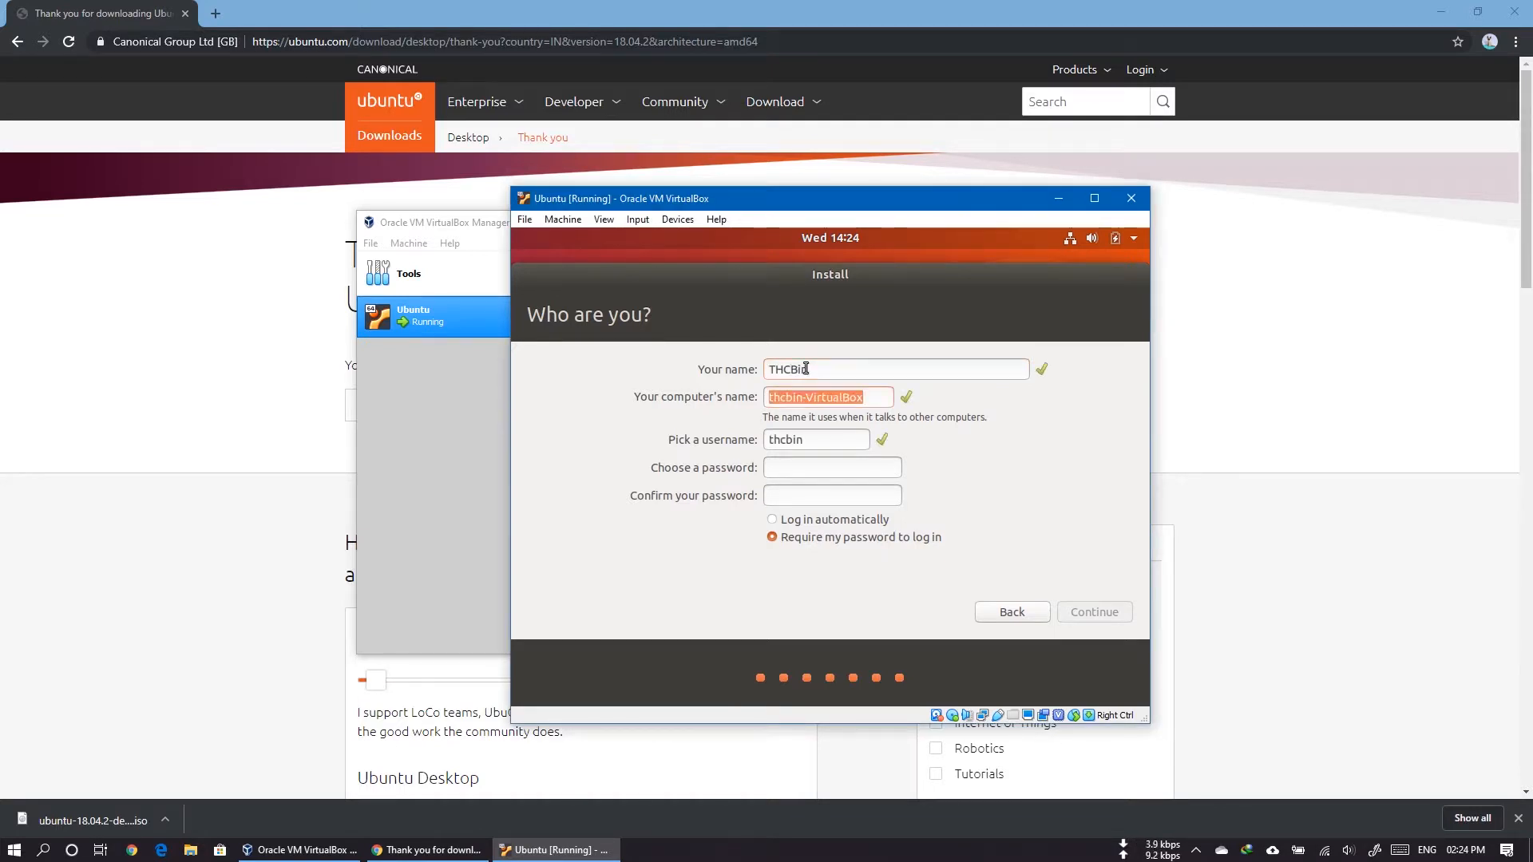
key(Tab)
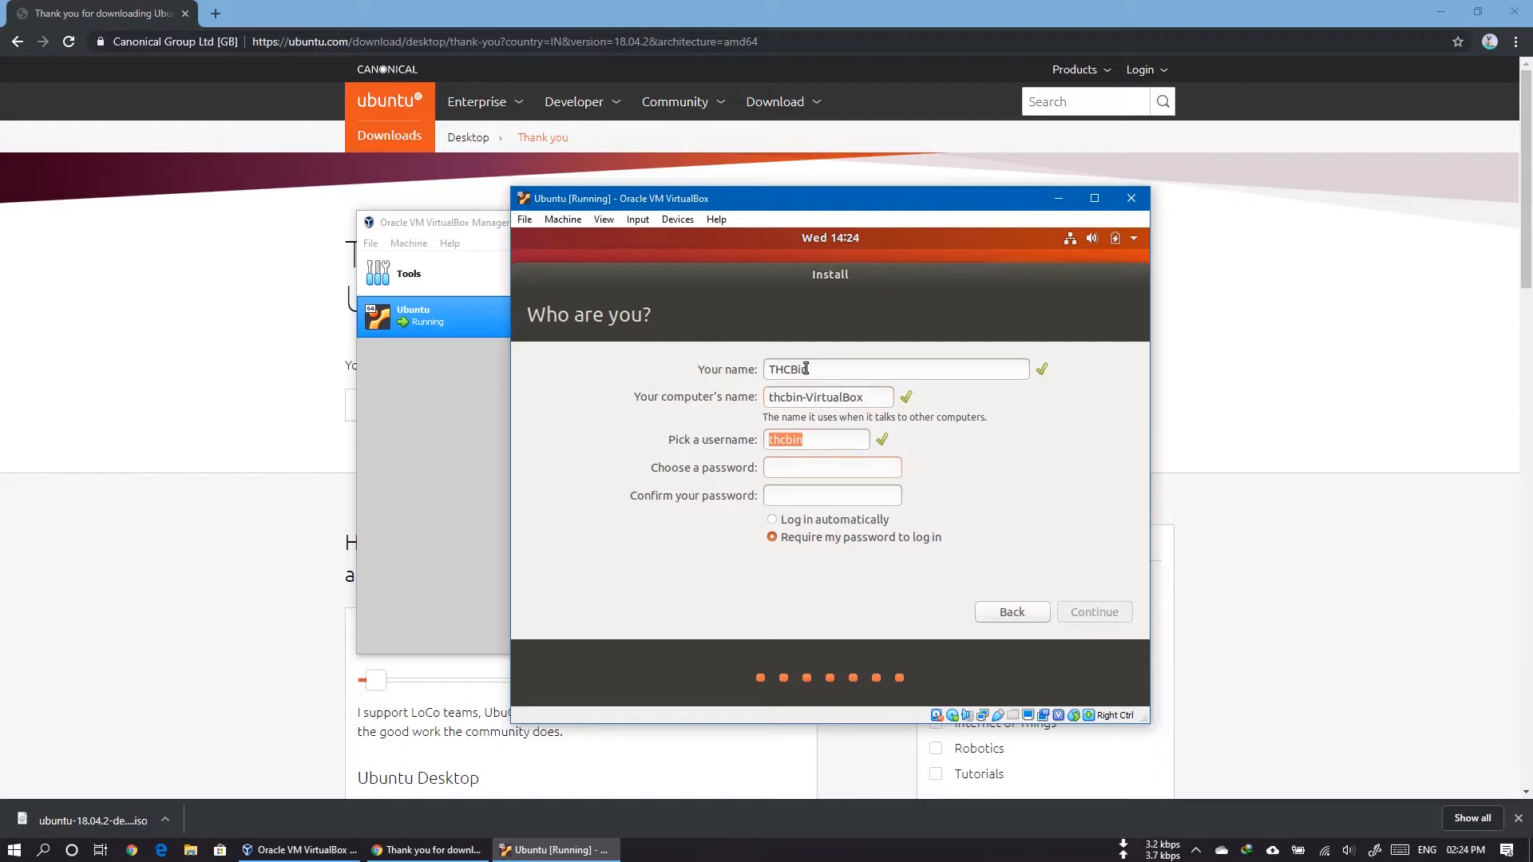
text(1)
key(Tab)
text(1)
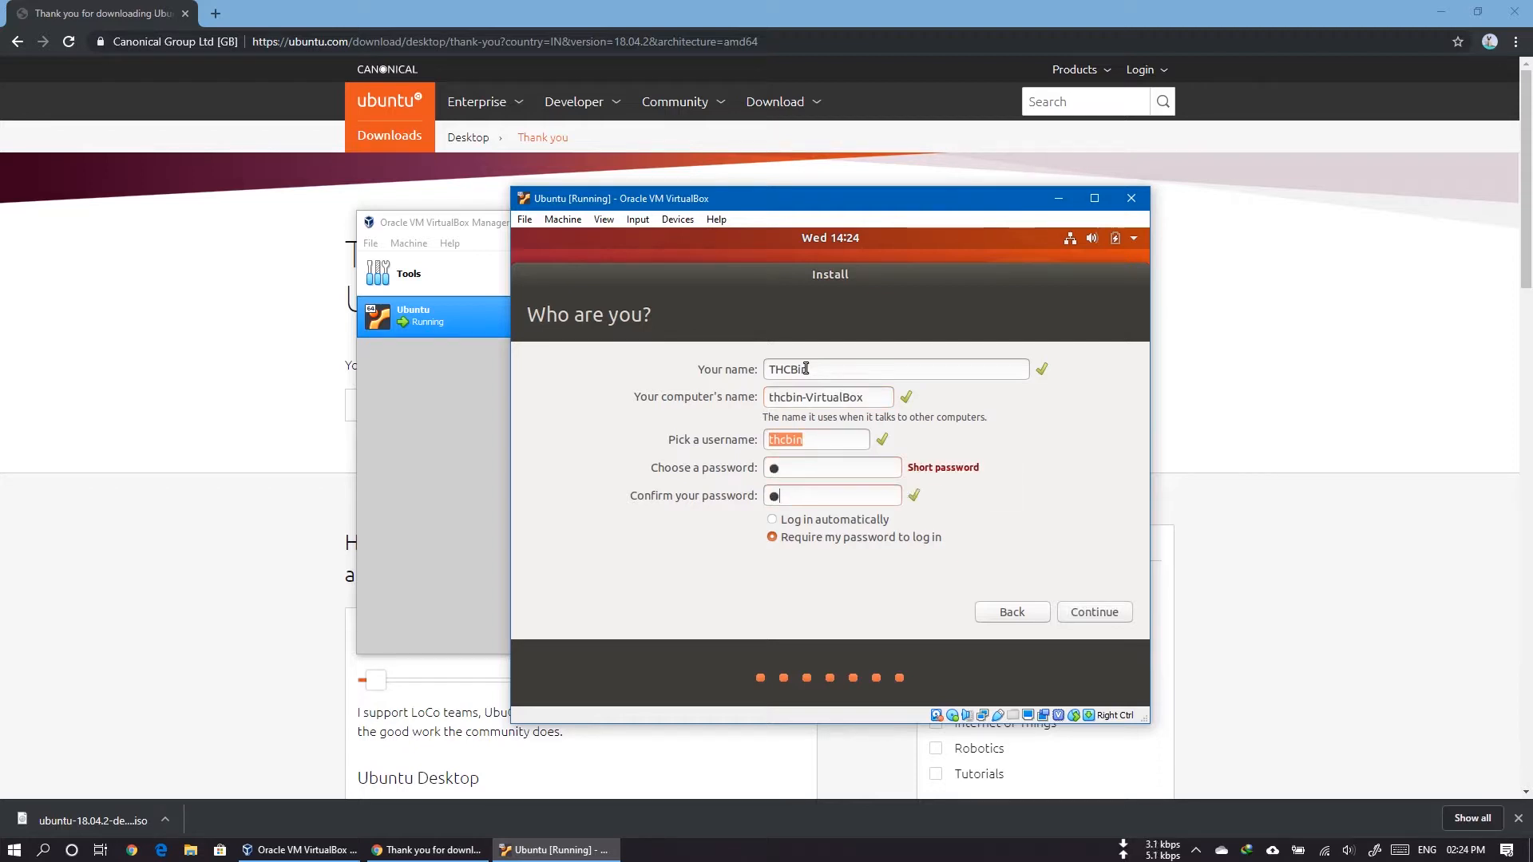
click(806, 520)
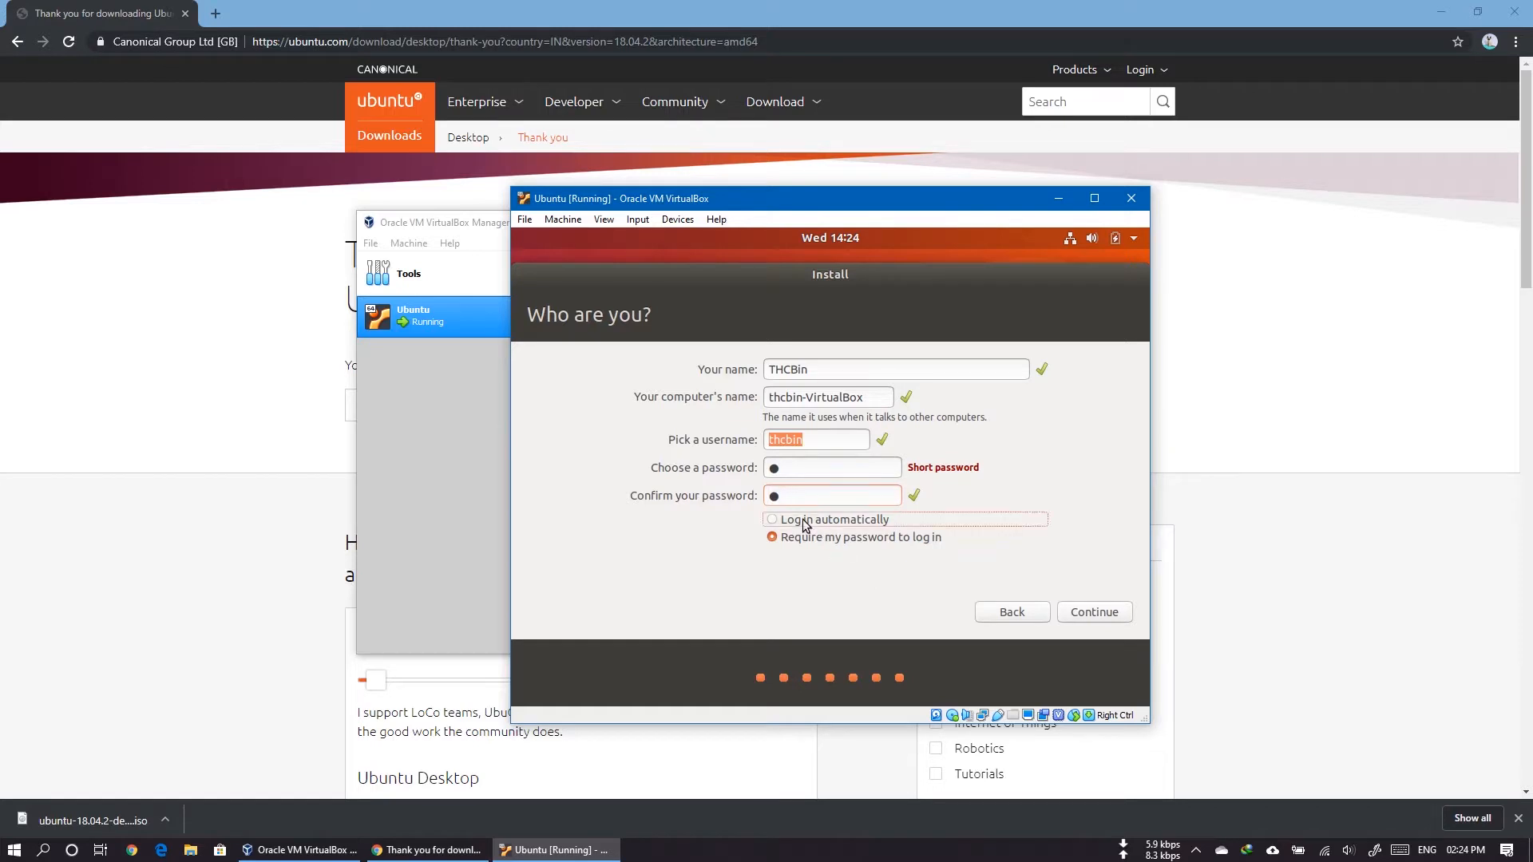
click(1100, 617)
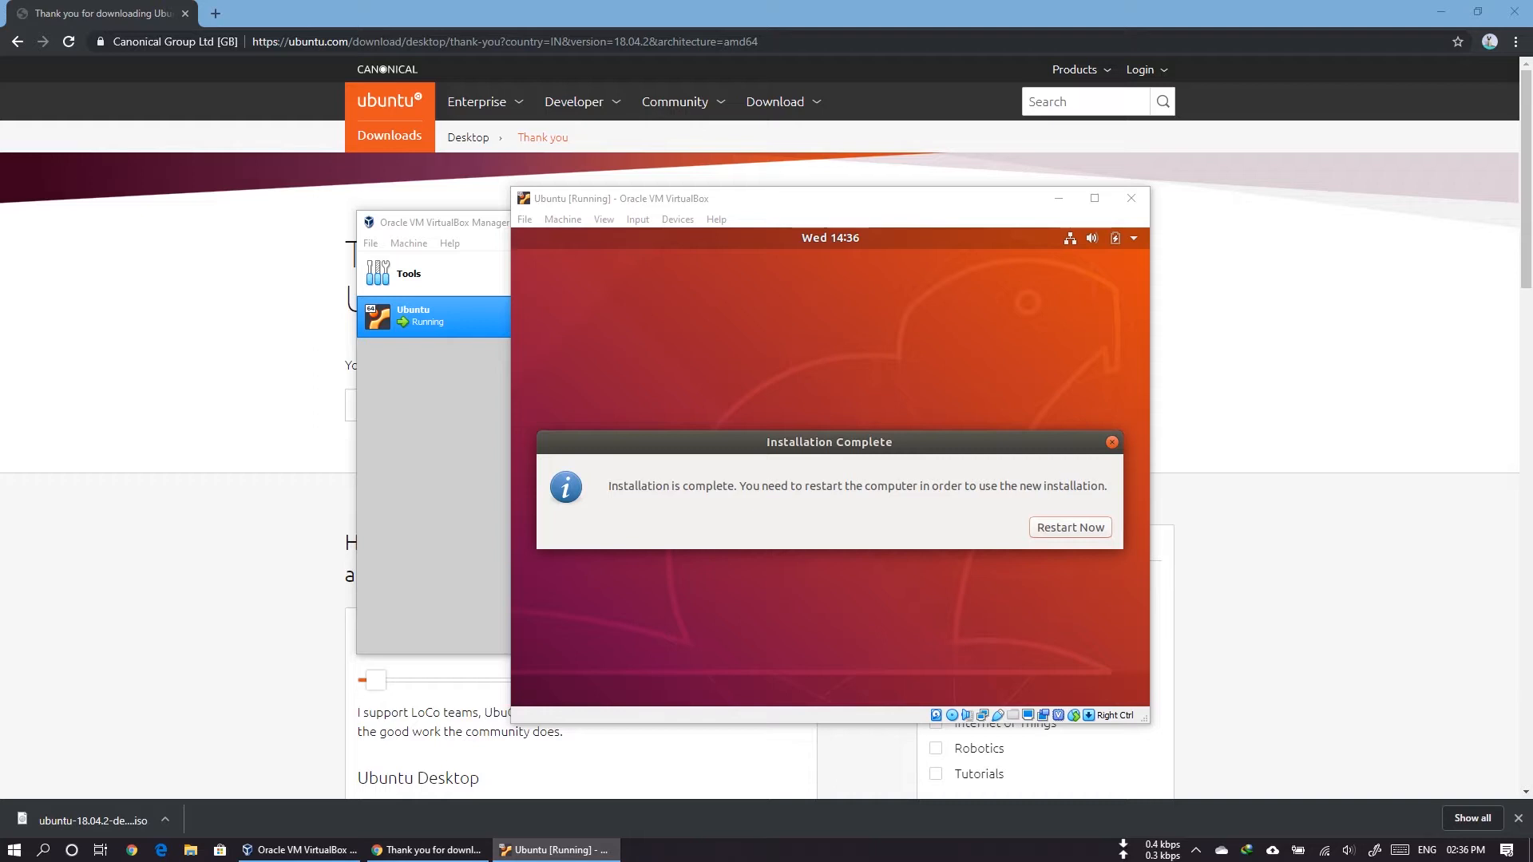
Step: Restart the virtual machine to finish the Ubuntu installation, continuing past the request to remove the installation medium
click(1075, 530)
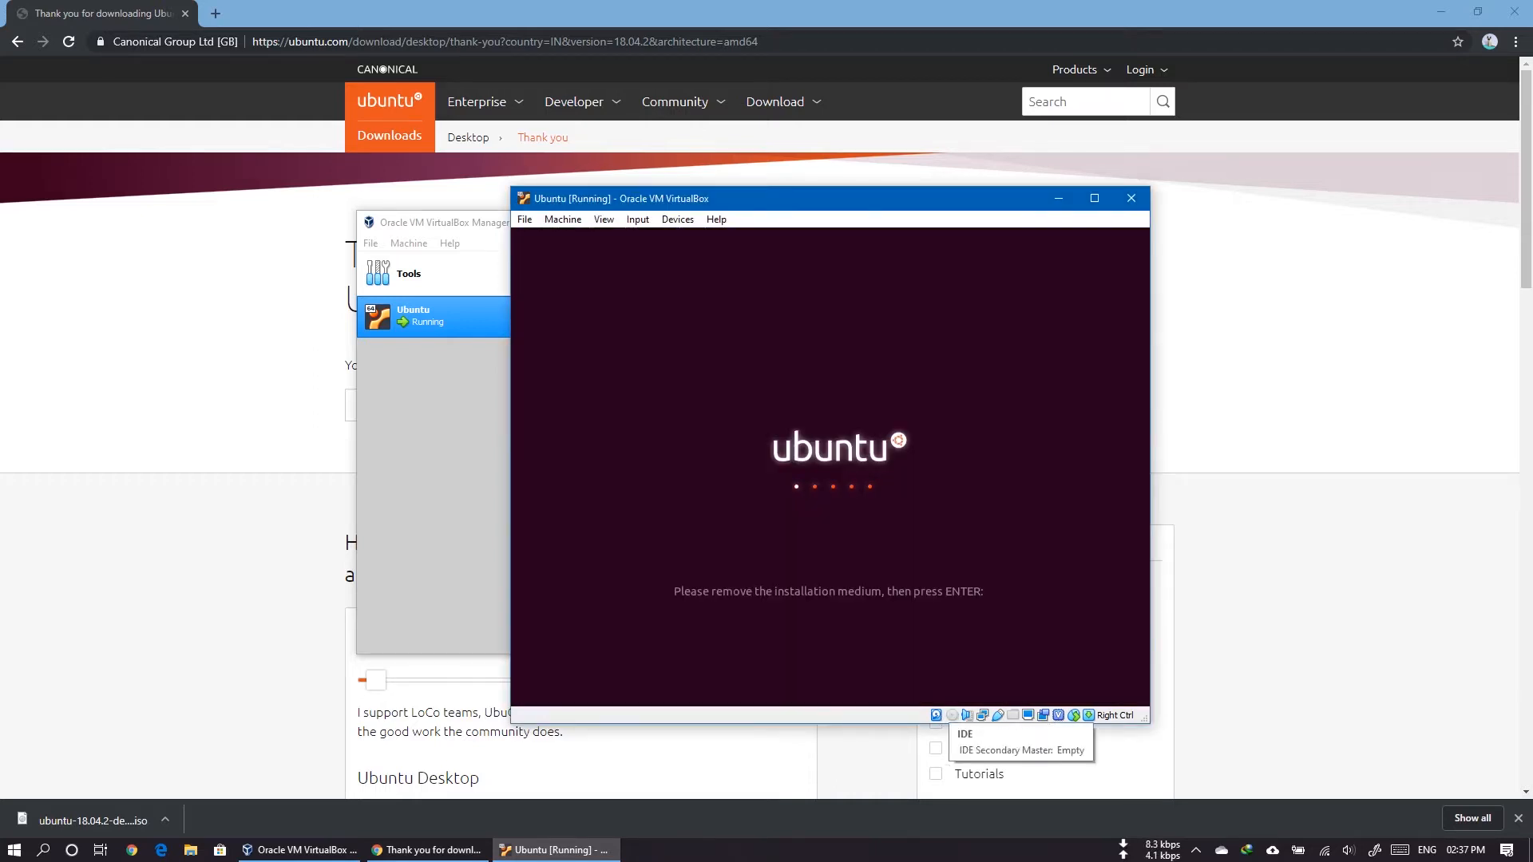
key(Return)
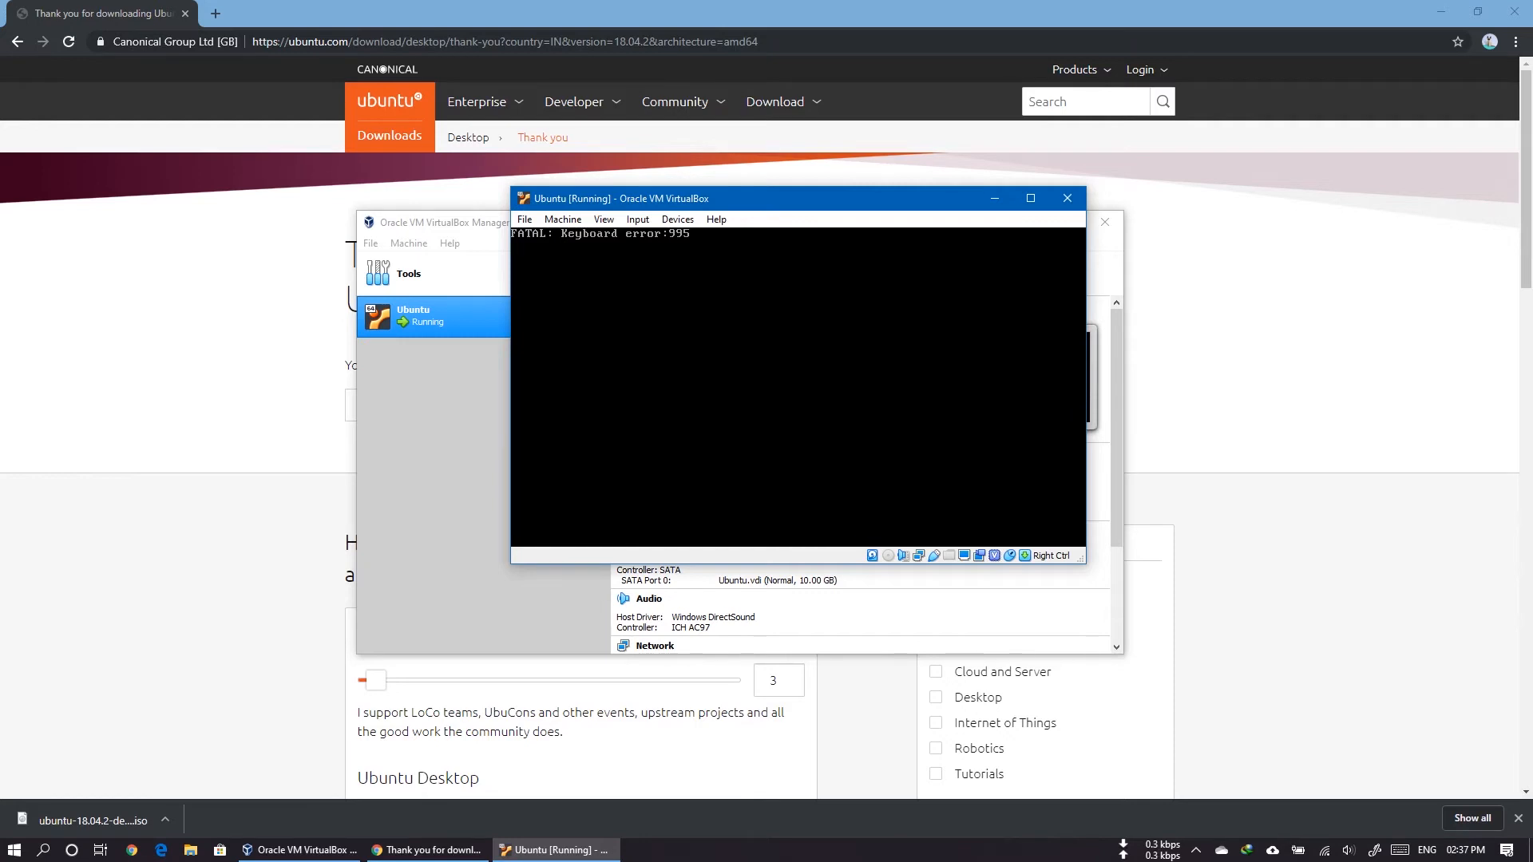
Step: Close the Ubuntu virtual machine by powering it off, and start it again from the VirtualBox Manager
click(524, 219)
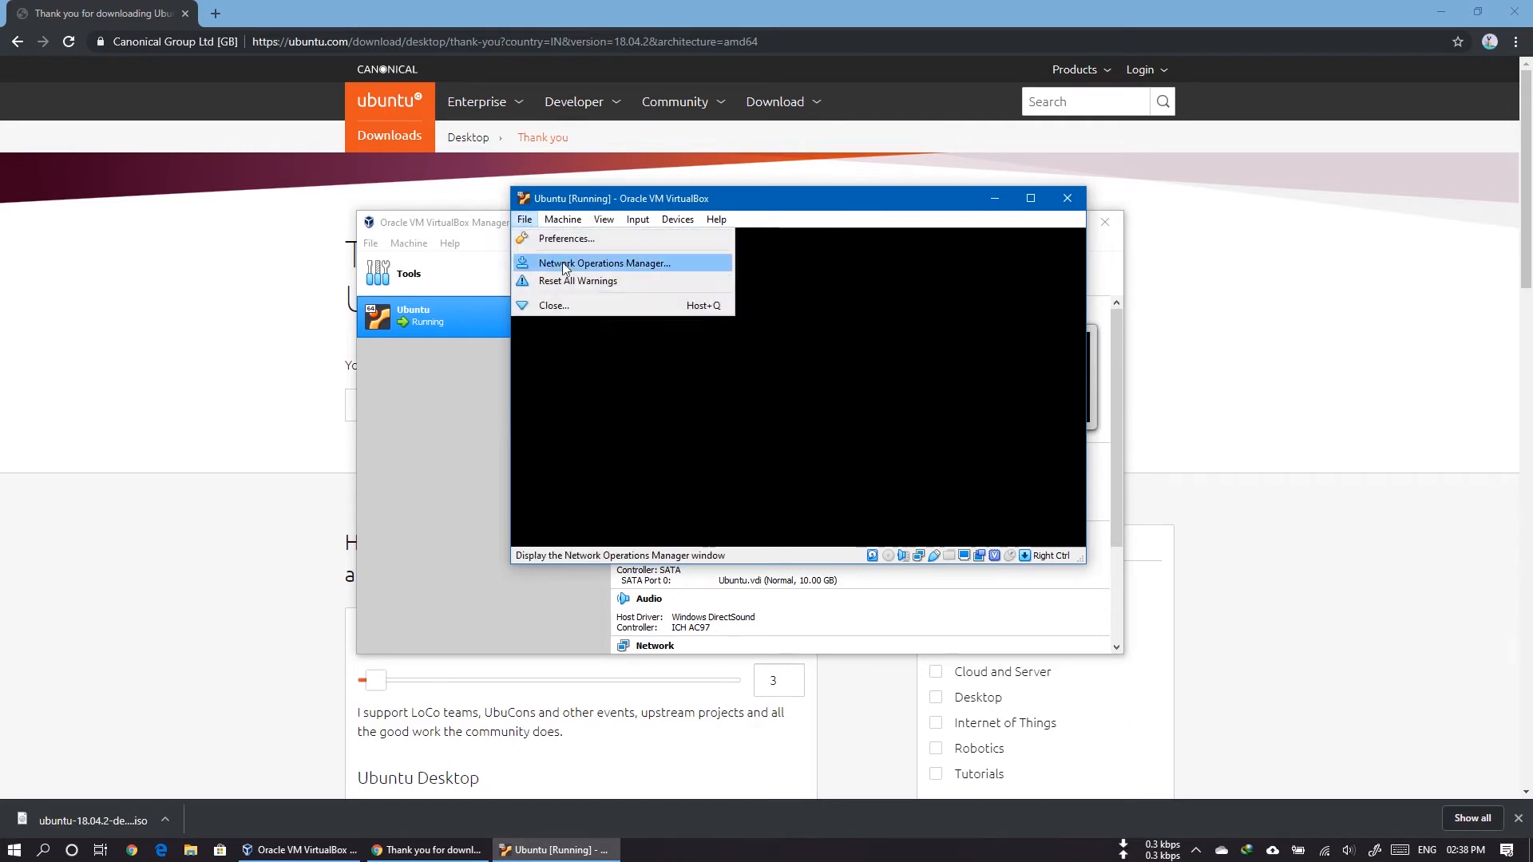
click(583, 306)
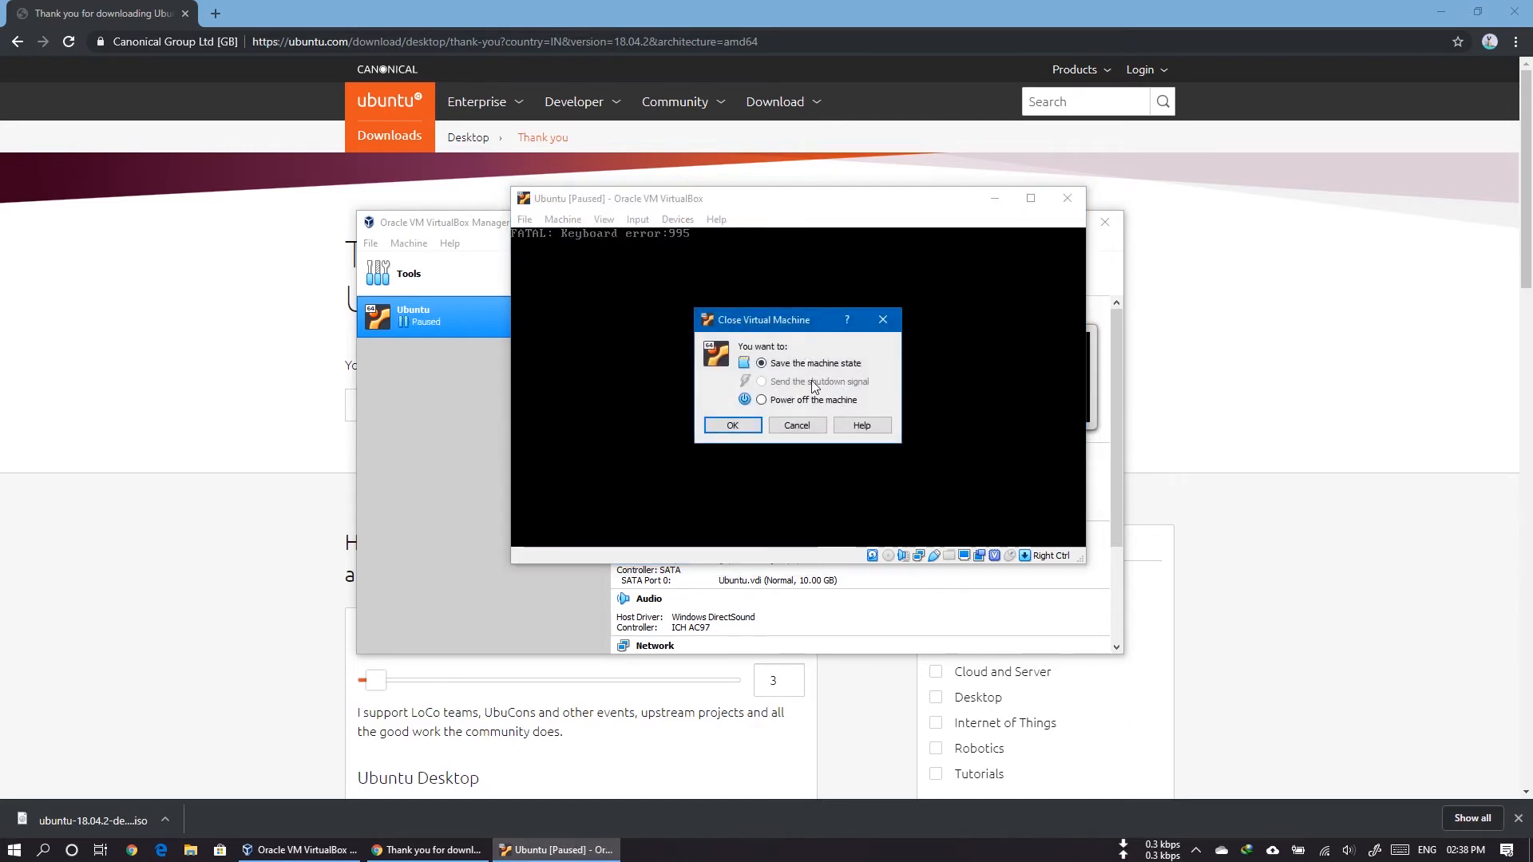
click(760, 400)
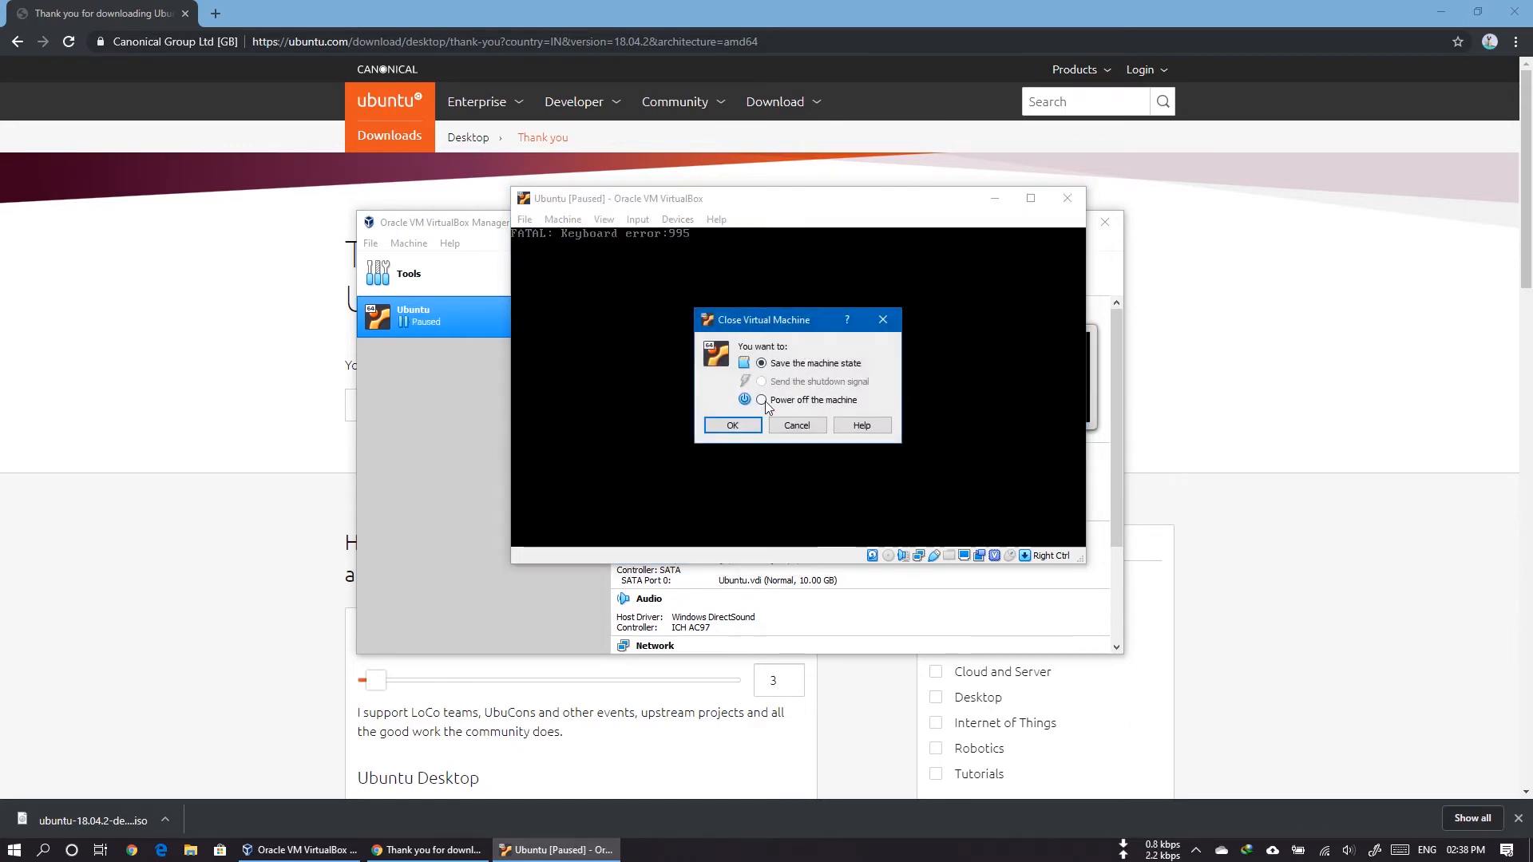
click(729, 425)
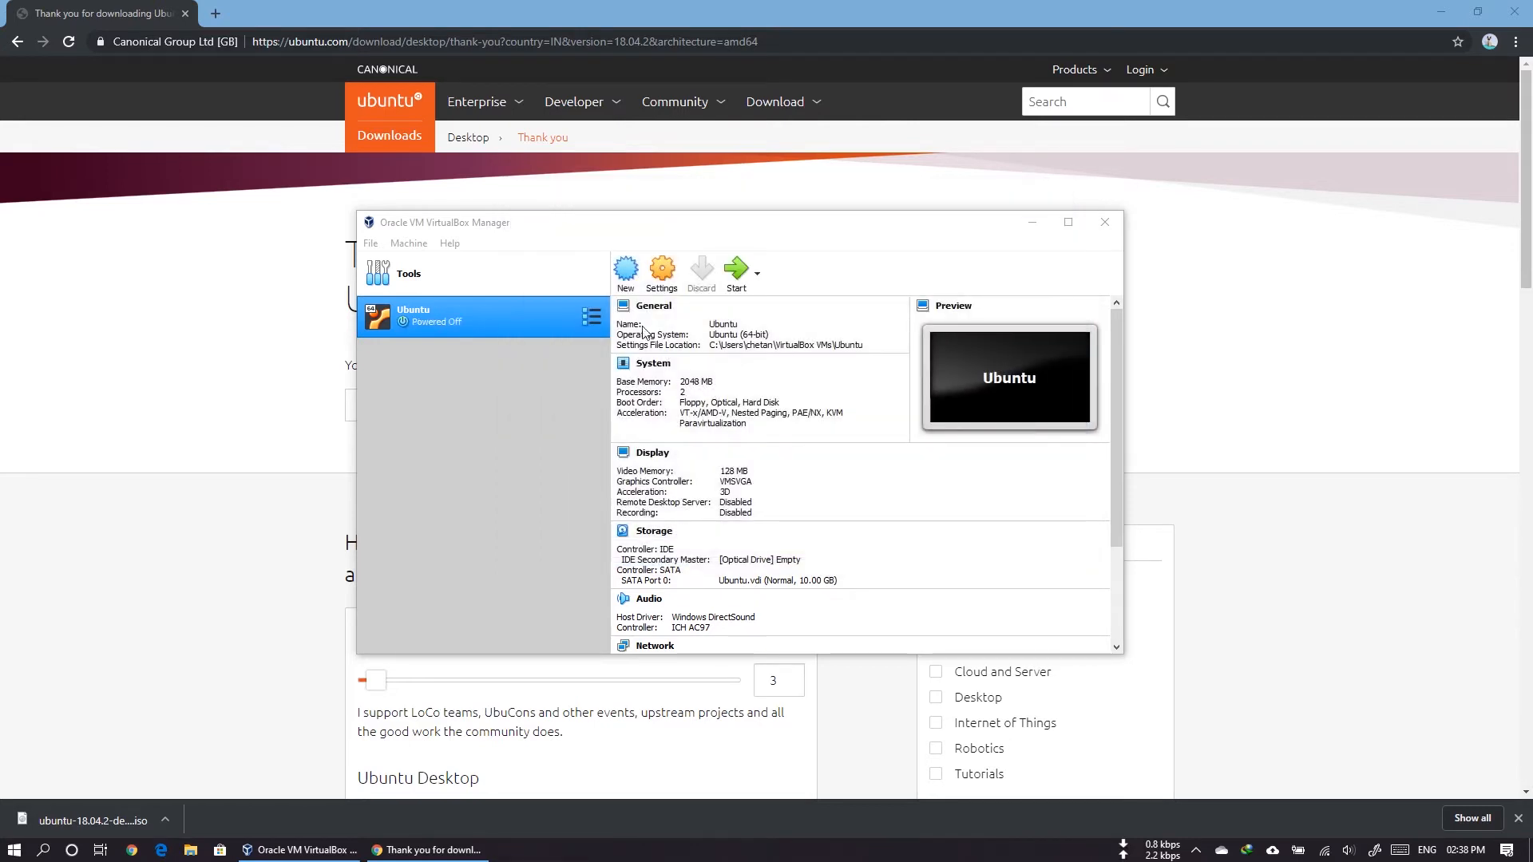
click(730, 276)
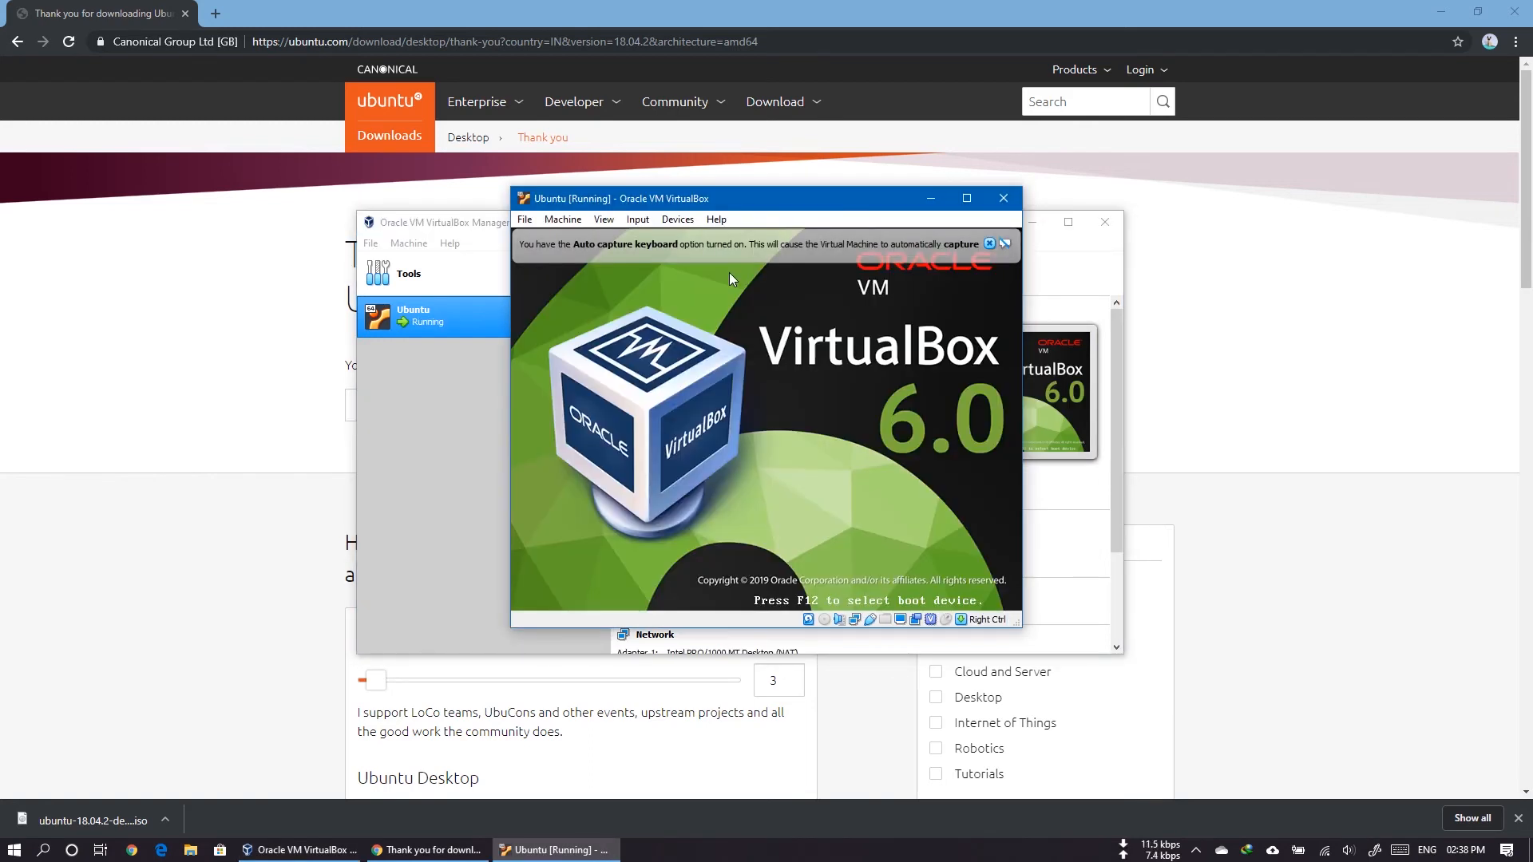
click(1118, 242)
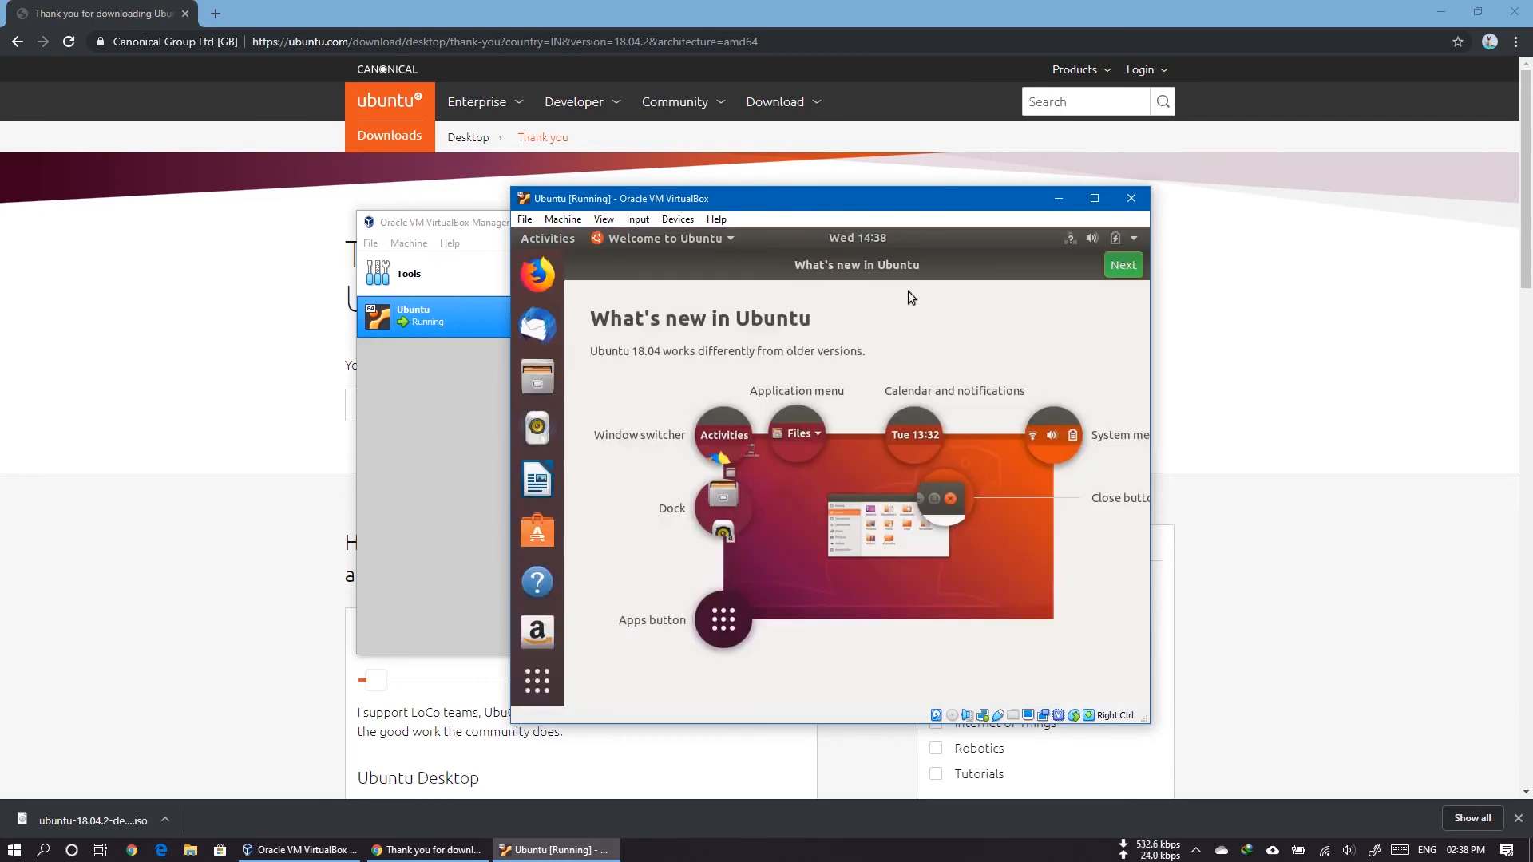
Step: Complete the Ubuntu welcome screens without setting up Livepatch, keeping the option to send system info to Canonical
click(1126, 266)
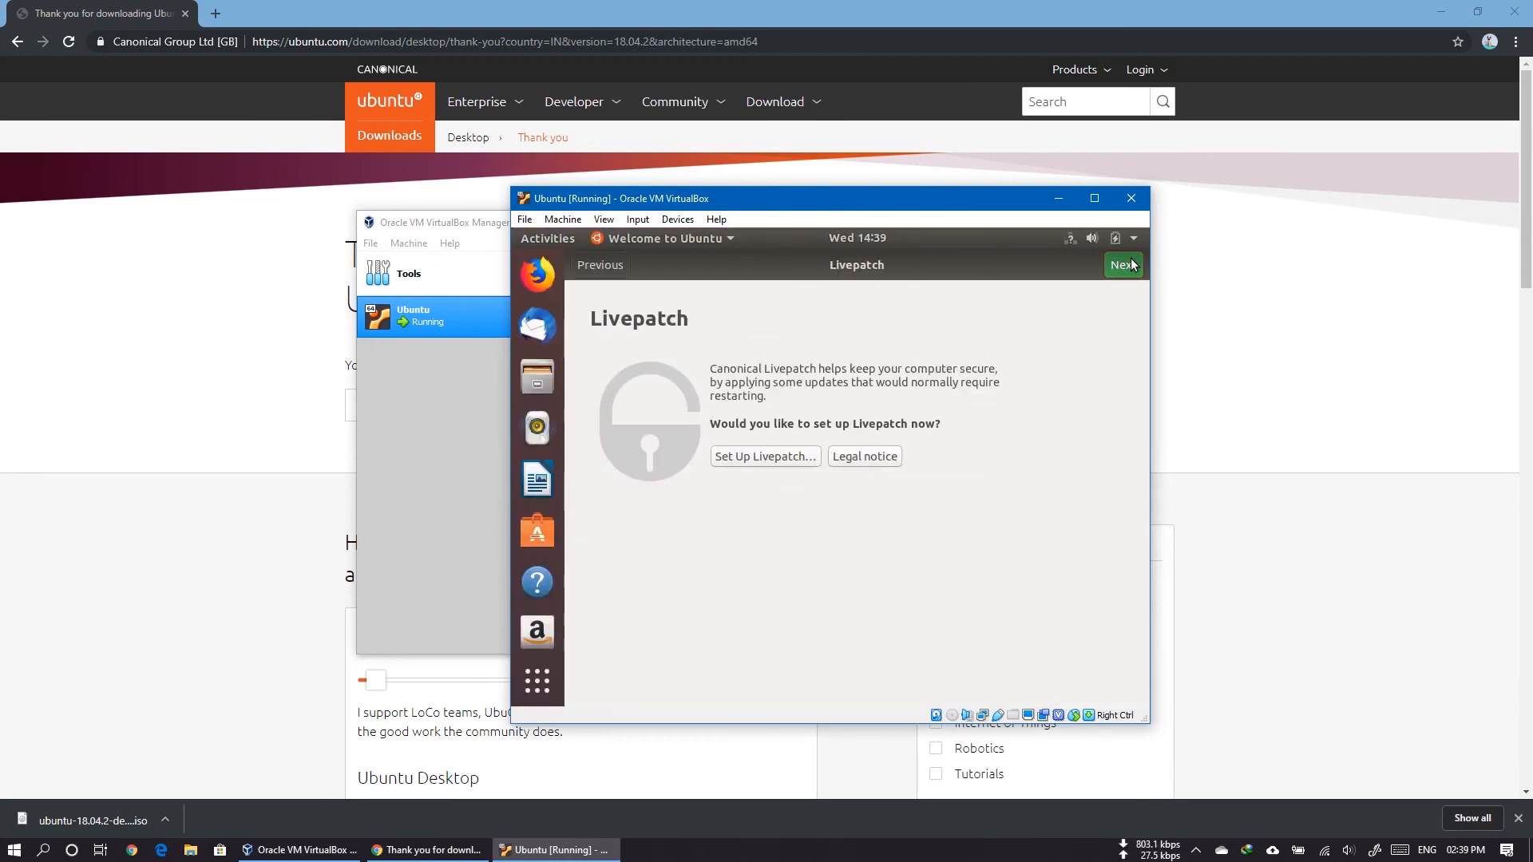
click(1128, 267)
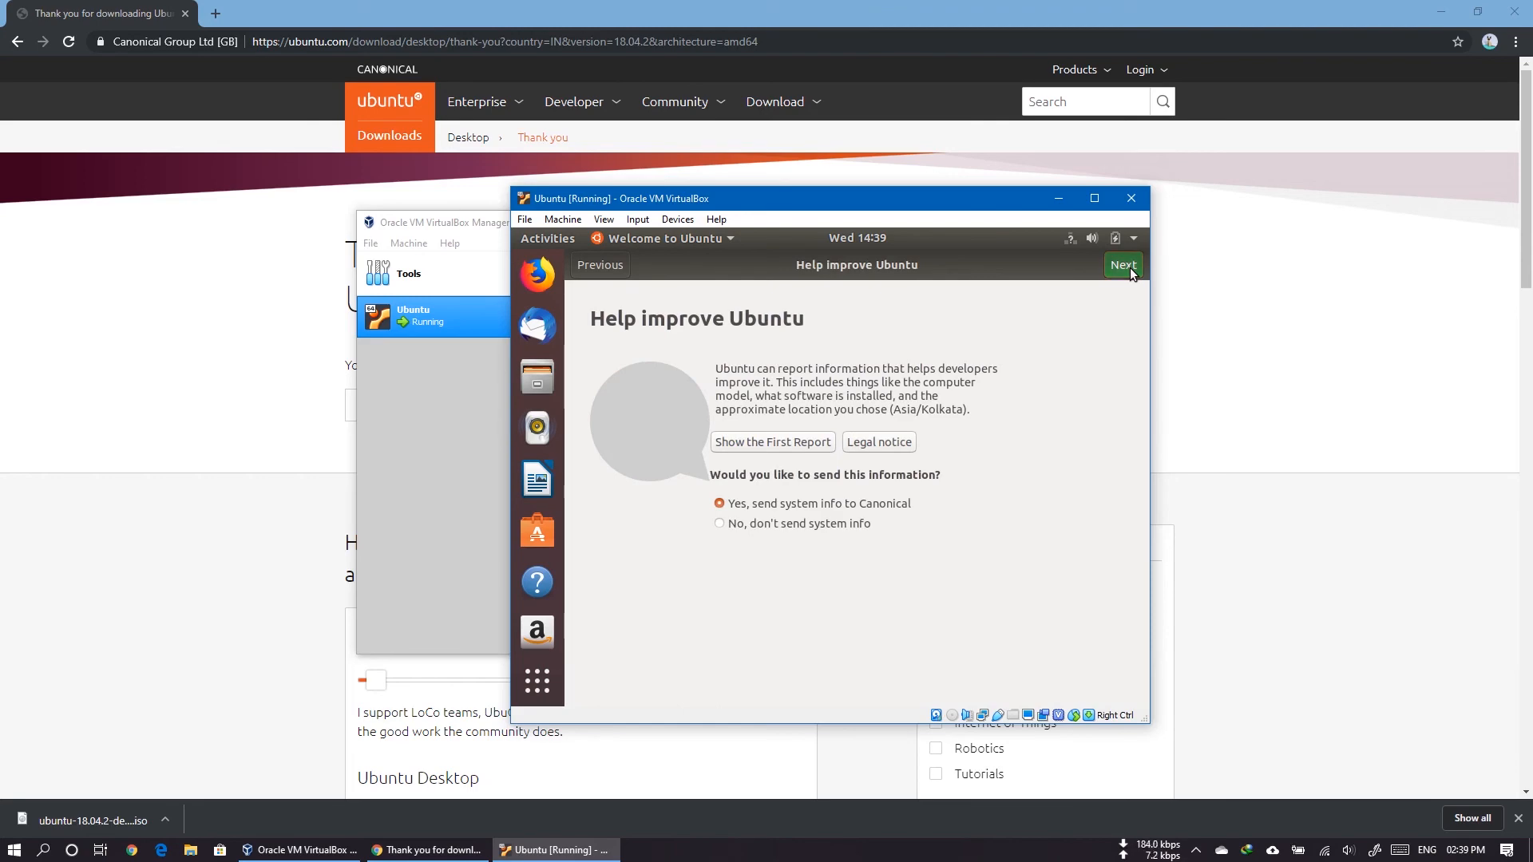
click(1129, 267)
click(1122, 265)
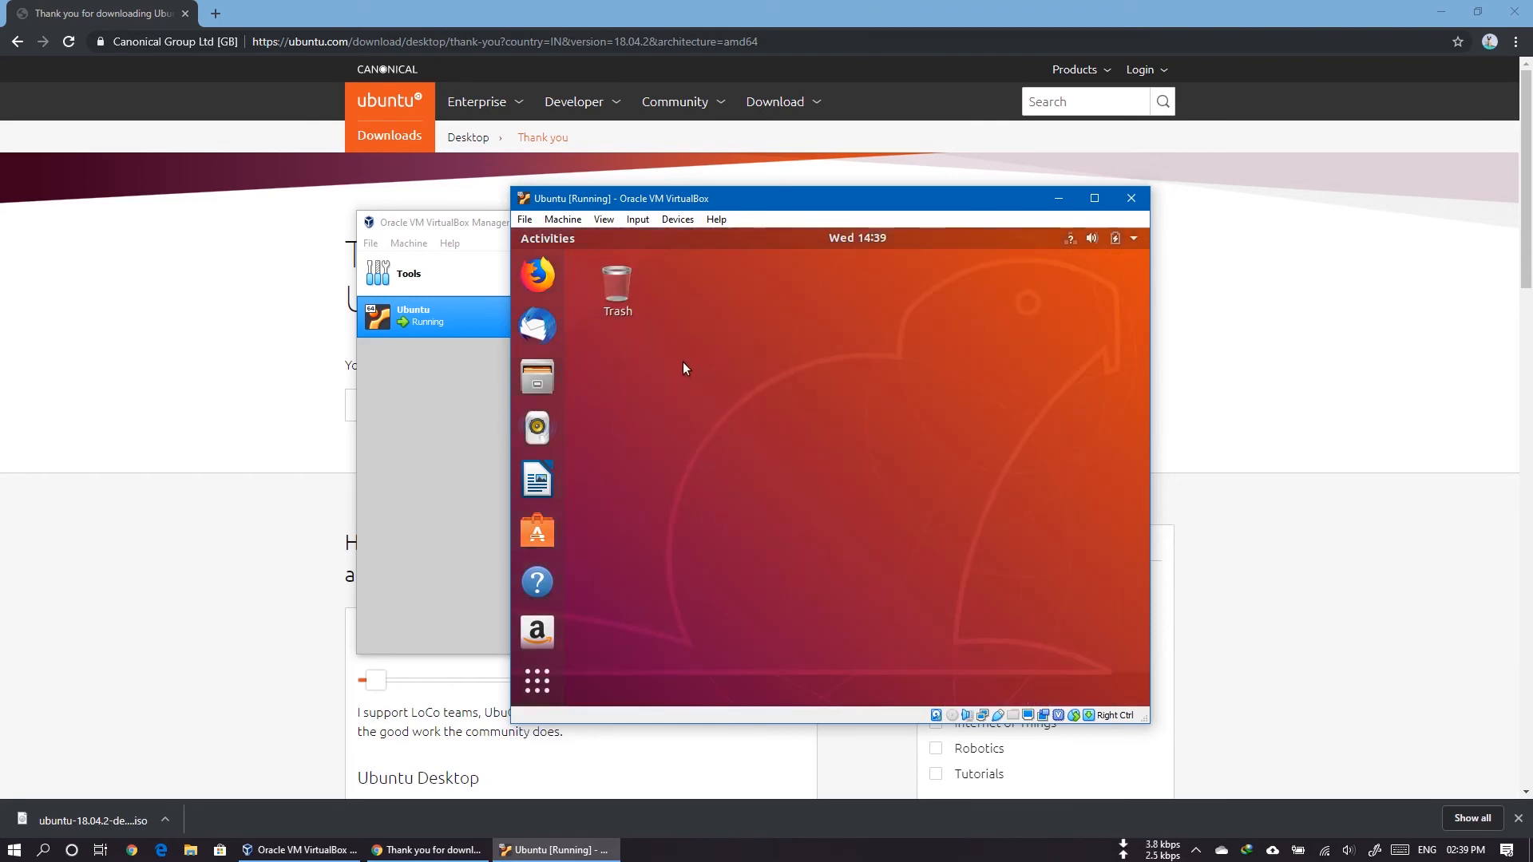